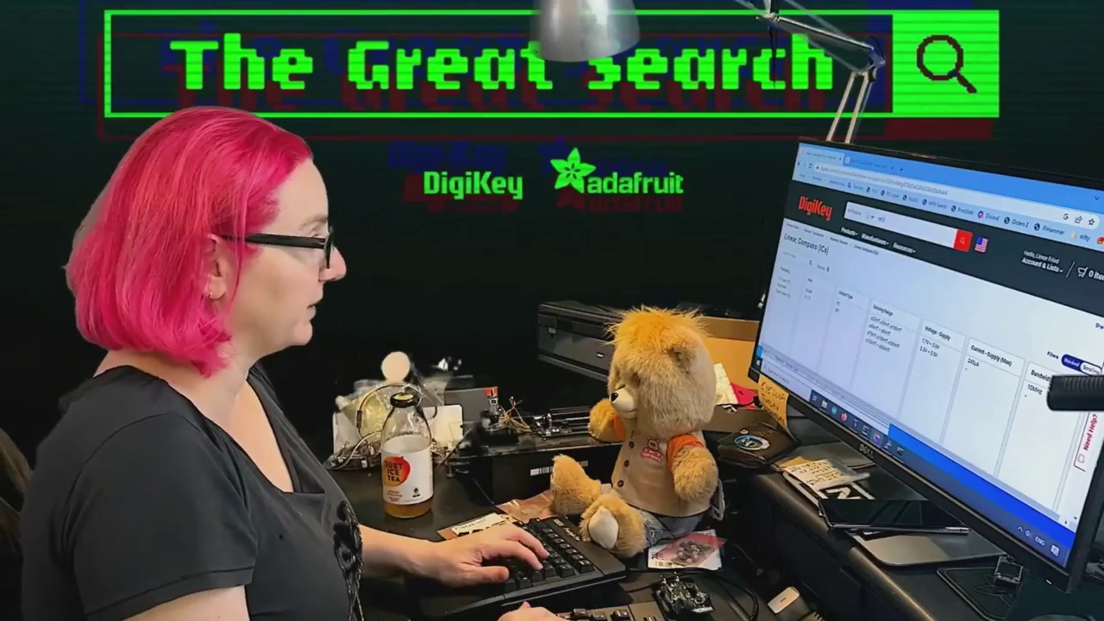
Search for "magnetic sensor", choose the Magnetic Sensors category and open its Linear, Compass (ICs) subcategory.
text(netic sensor)
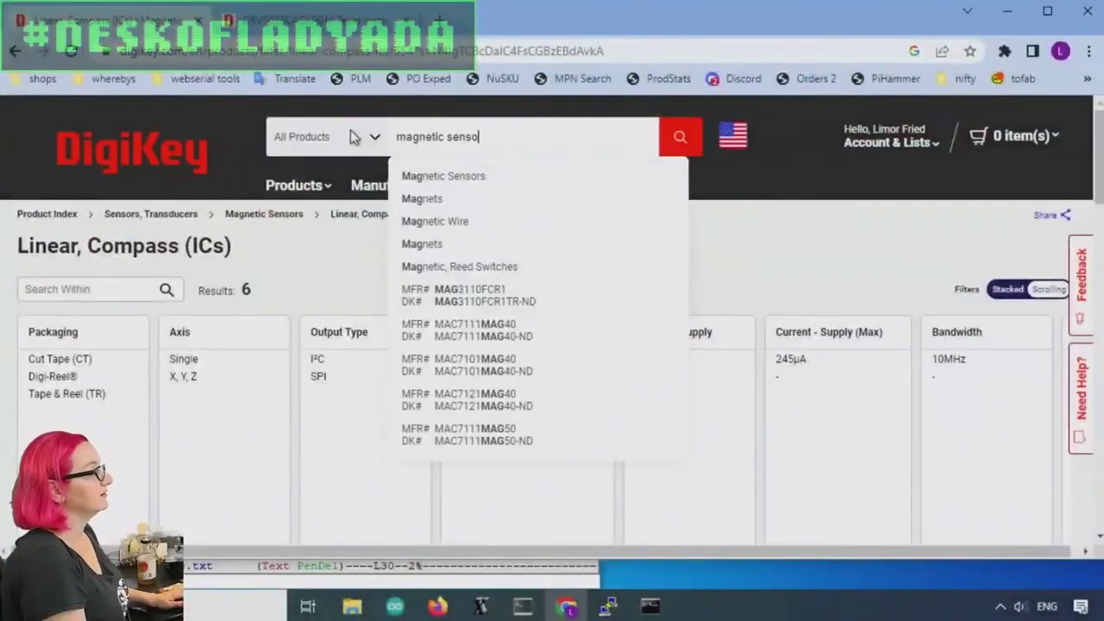
click(457, 182)
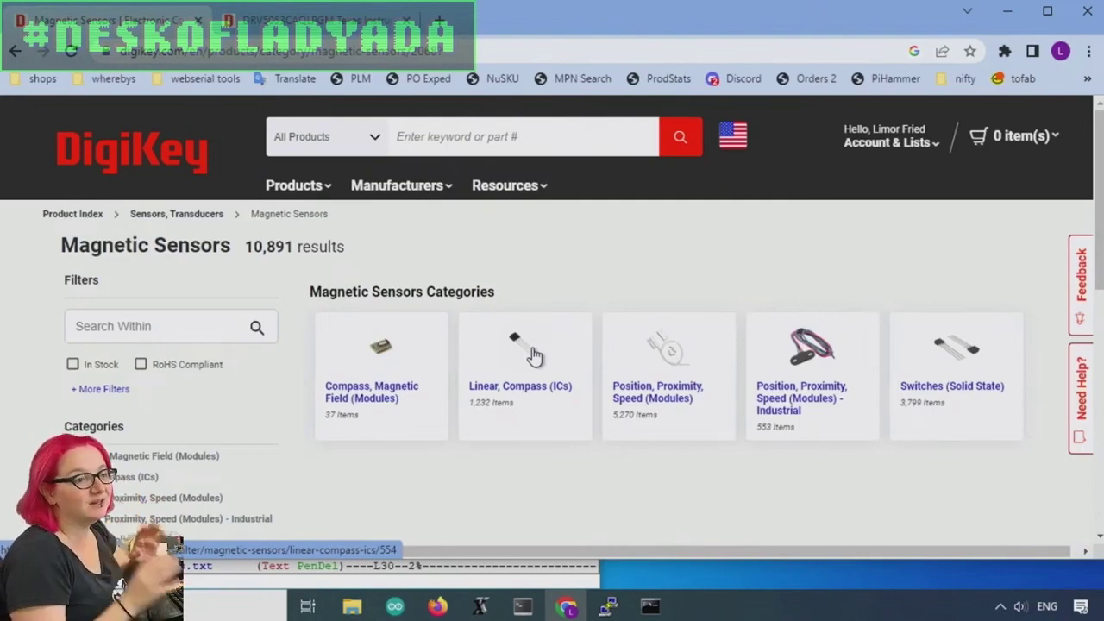
click(532, 353)
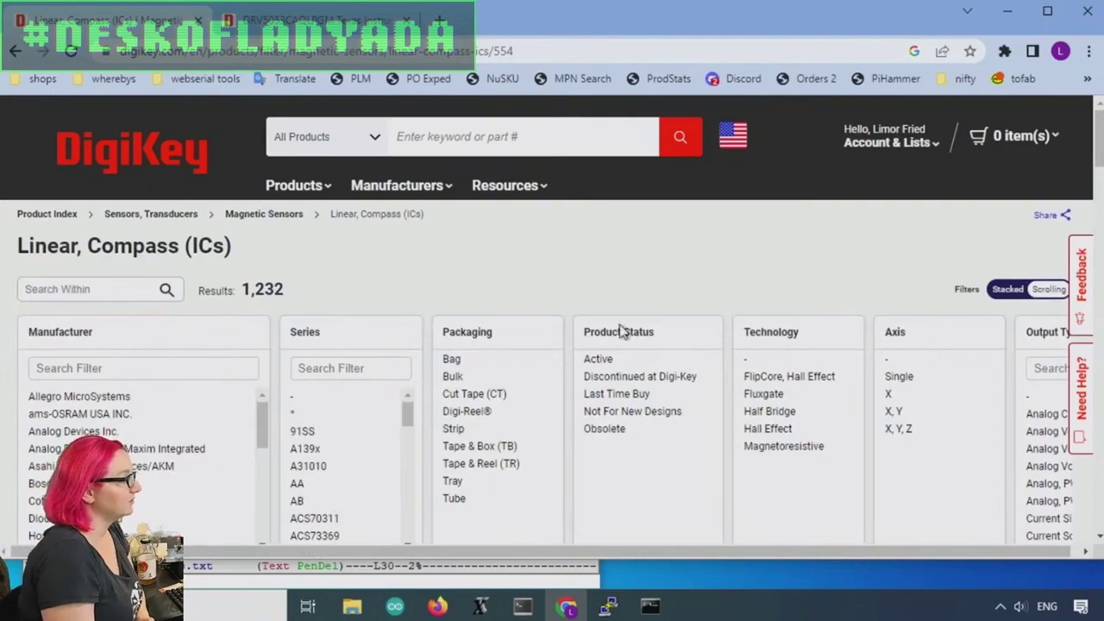
Switch the filters to the stacked layout and look over the available filter groups.
scroll(805, 274, down, 3)
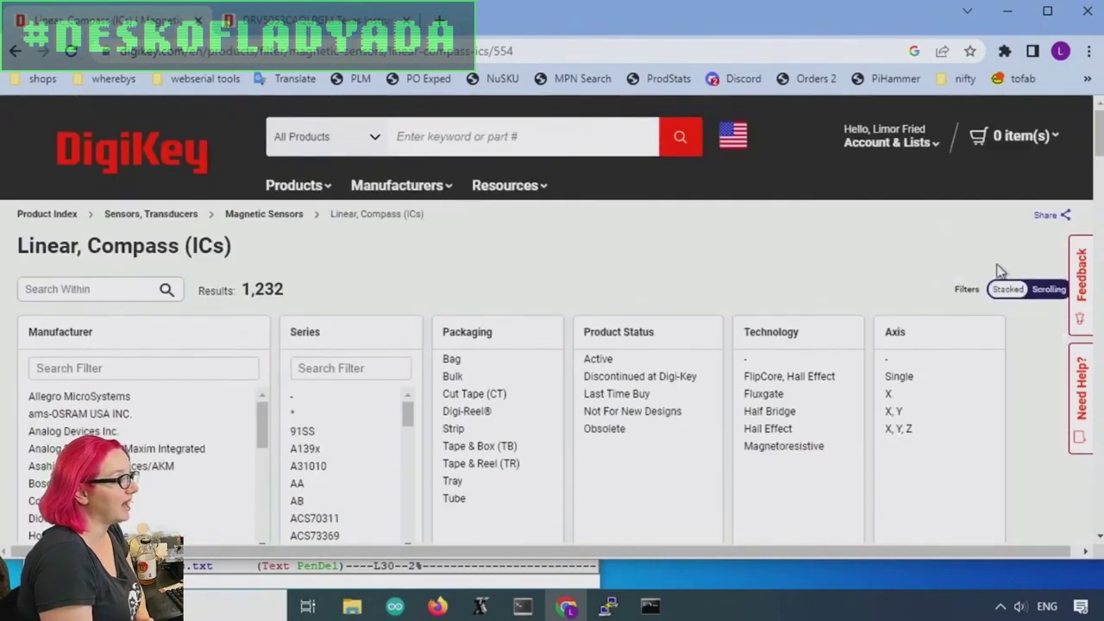
scroll(992, 267, down, 5)
scroll(989, 264, down, 5)
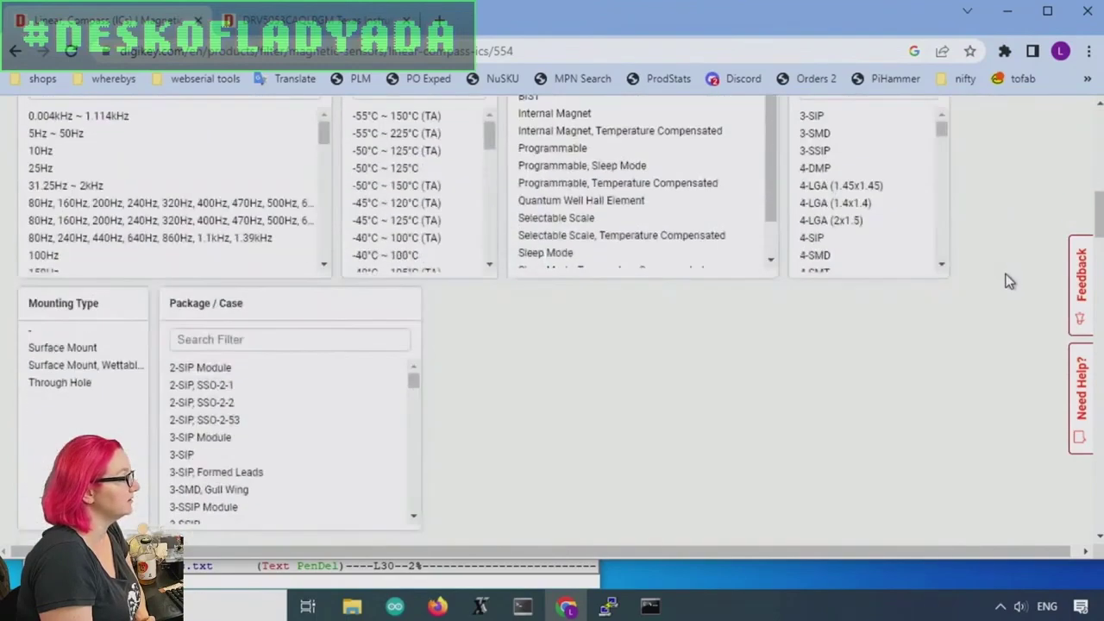
scroll(1006, 276, up, 5)
scroll(1009, 274, up, 4)
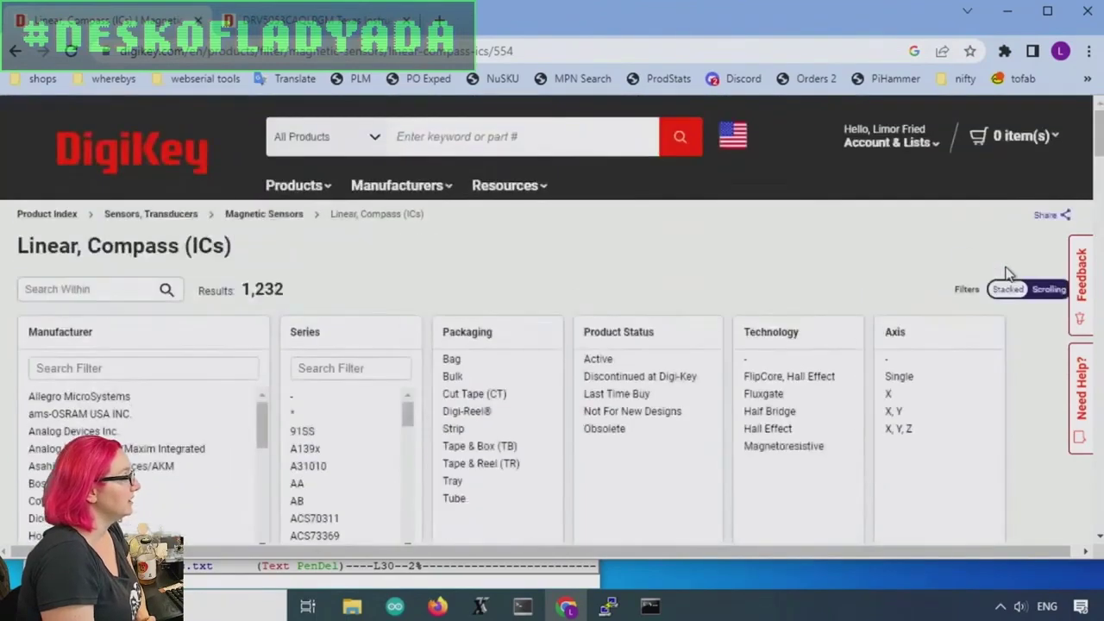
Select Active as the product status and Through Hole as the mounting type.
click(633, 359)
scroll(929, 284, down, 9)
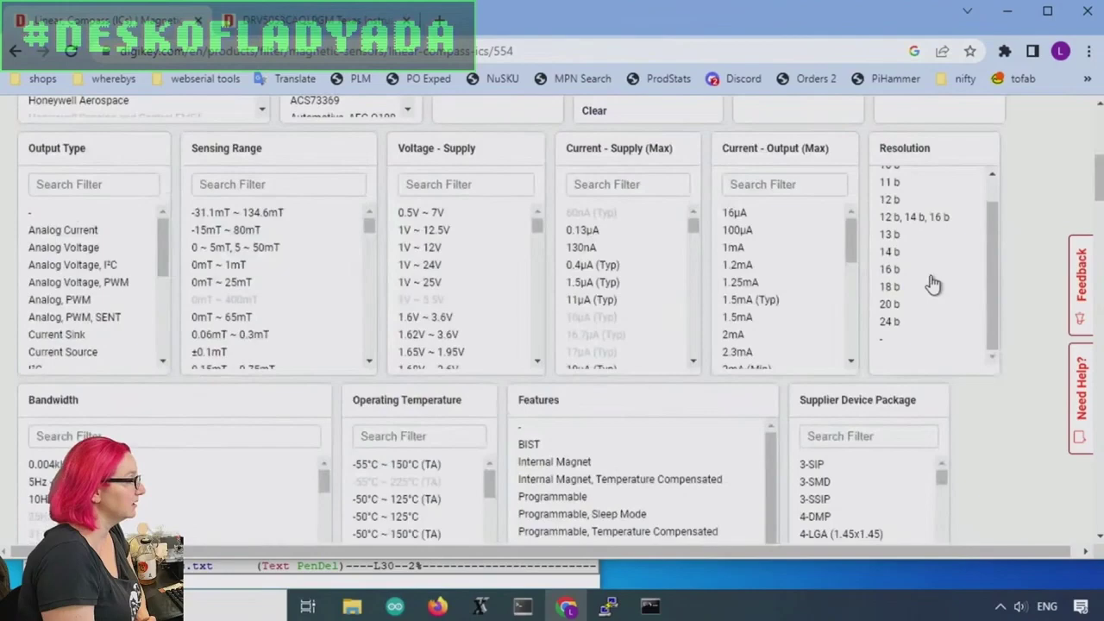
scroll(998, 272, down, 2)
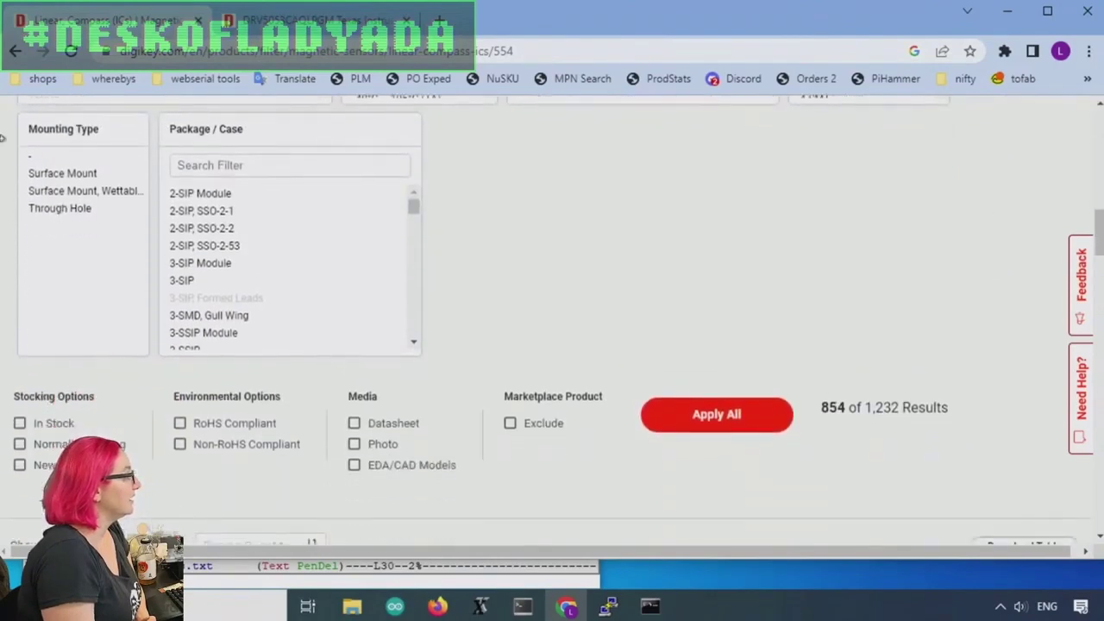
click(56, 212)
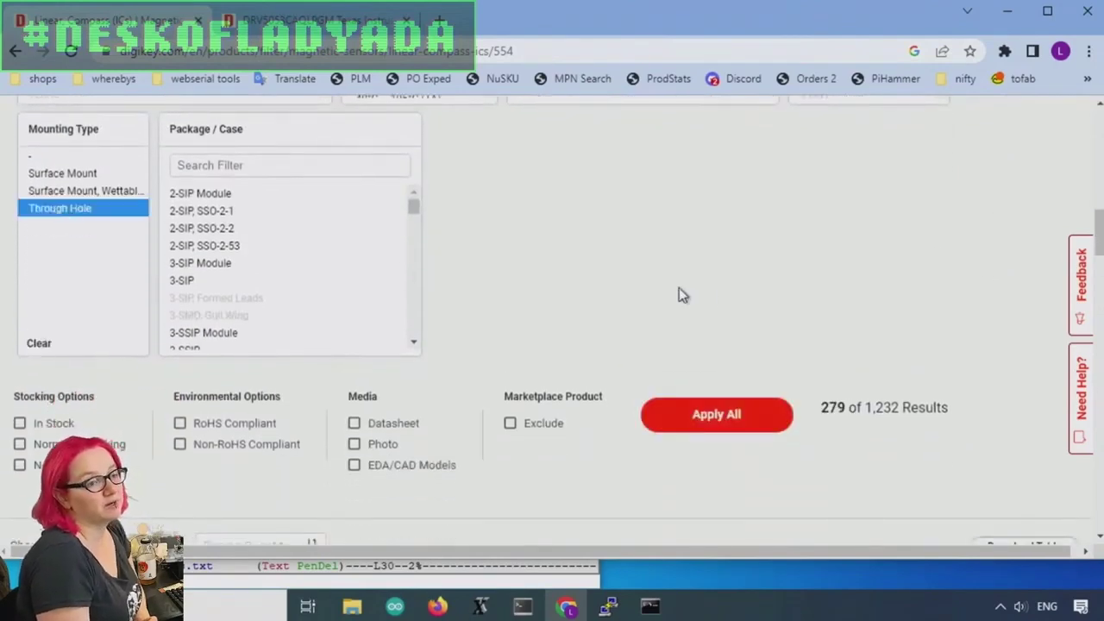
Restrict the parts to in-stock items, exclude marketplace products and apply all the filters.
scroll(834, 289, down, 1)
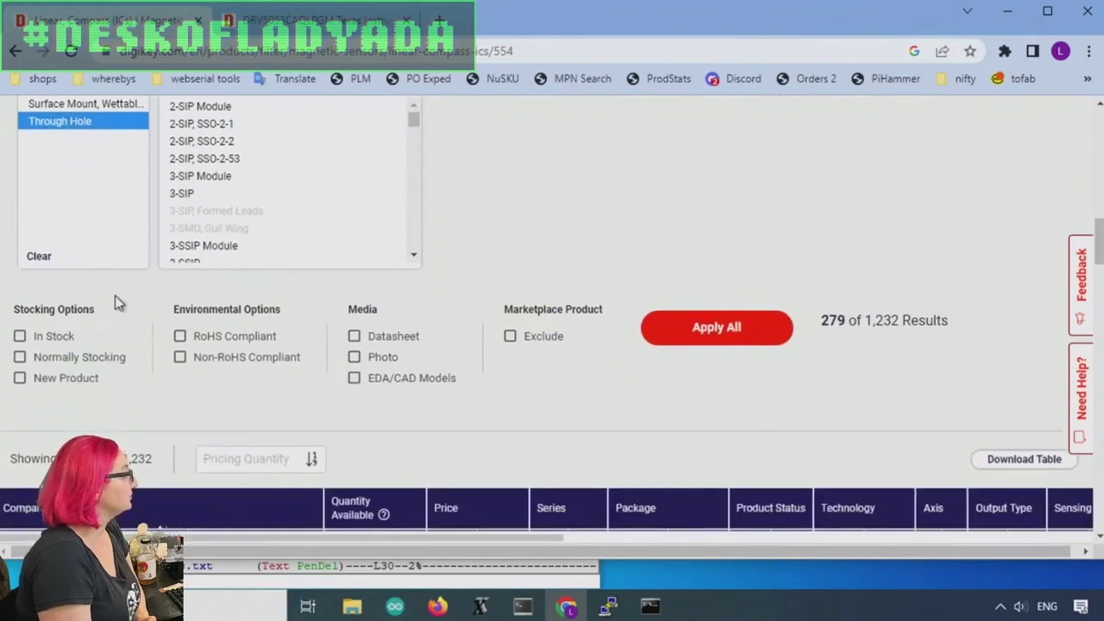
click(39, 336)
click(538, 341)
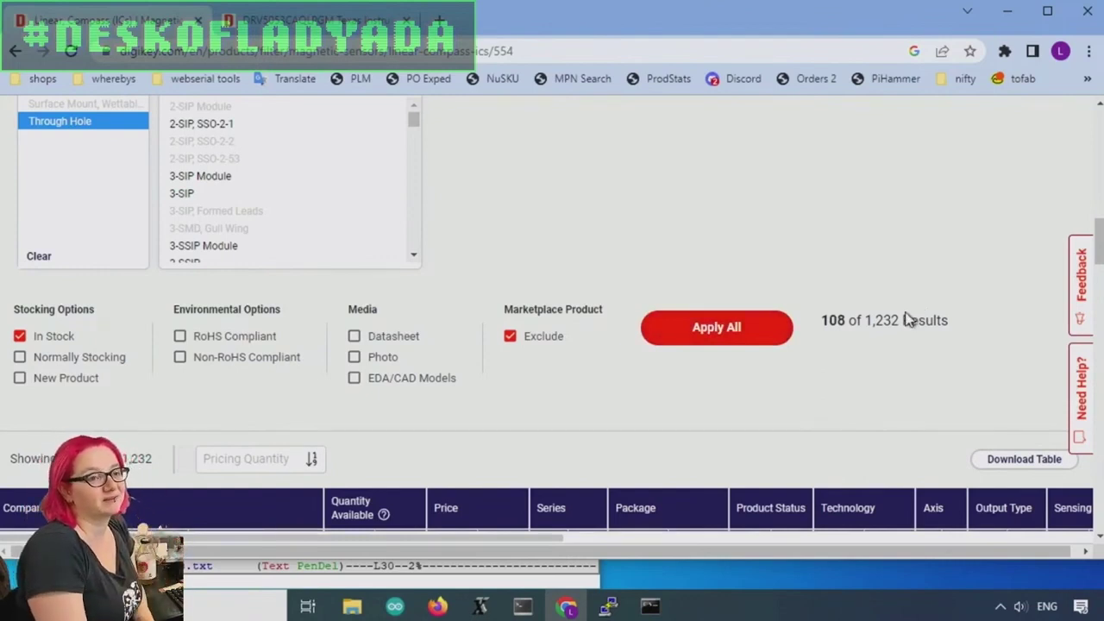
click(740, 332)
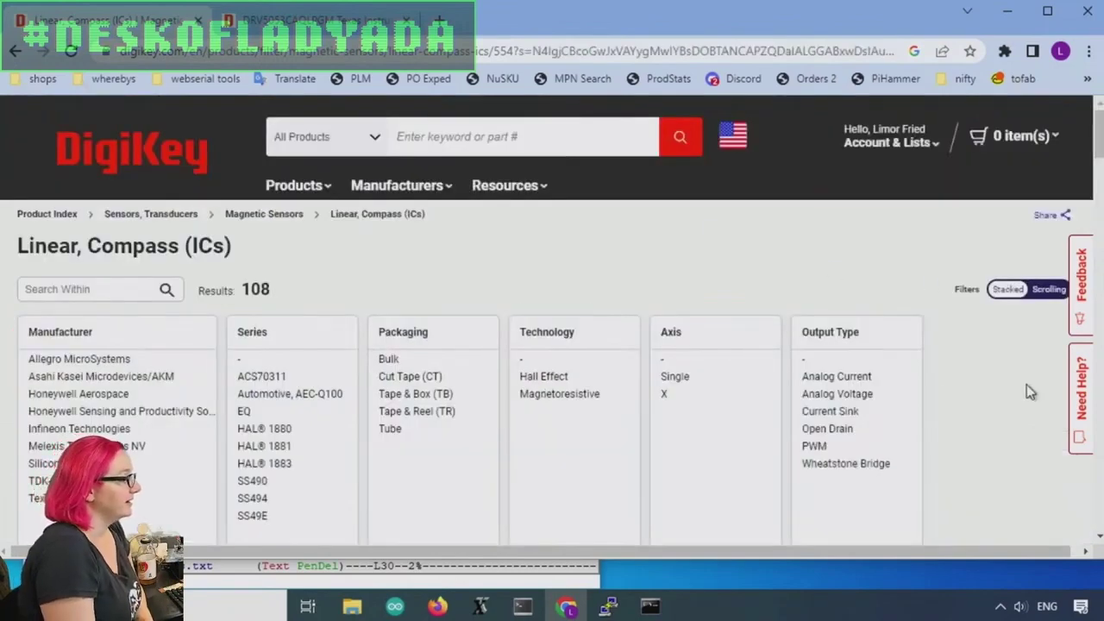
Filter the output type to unspecified (-), Analog Current and Analog Voltage, and apply the selection.
scroll(1027, 384, down, 2)
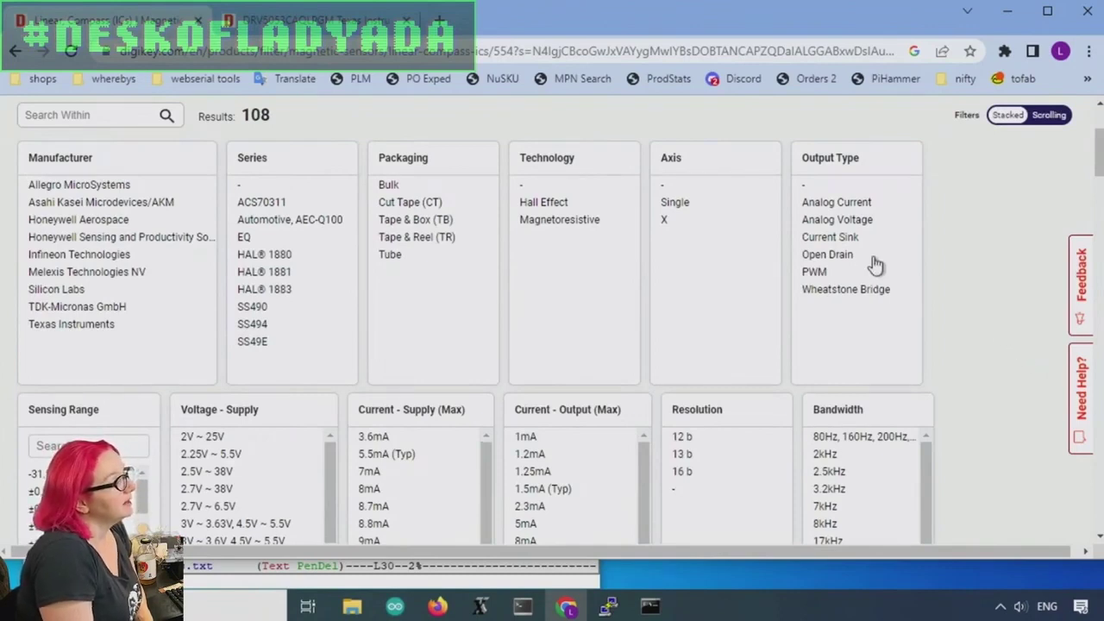
click(828, 185)
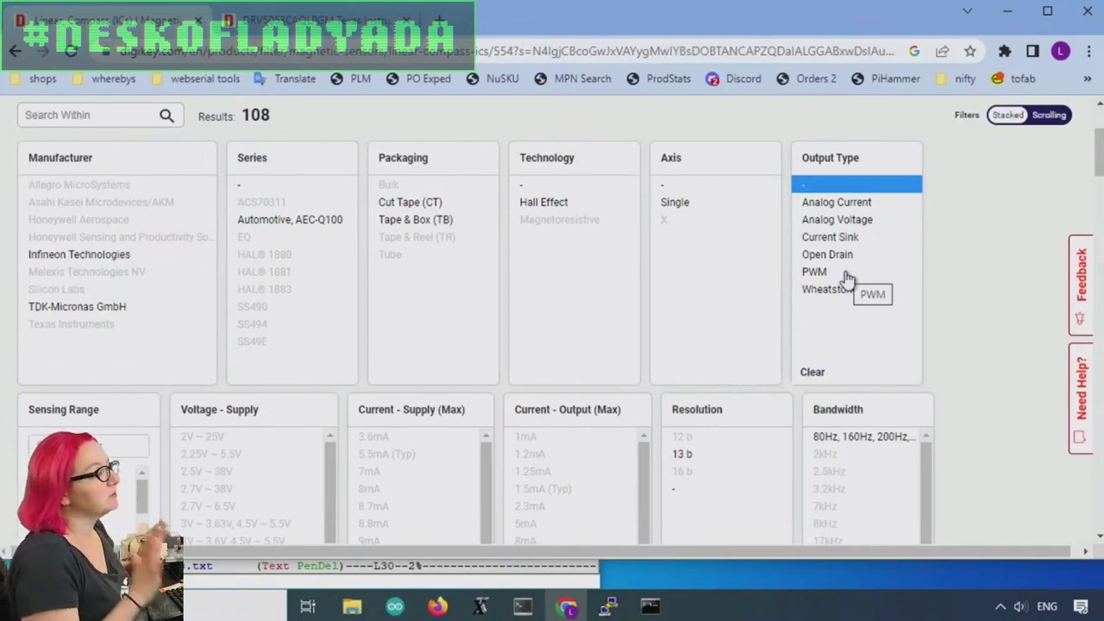
ctrl+click(863, 205)
ctrl+click(865, 219)
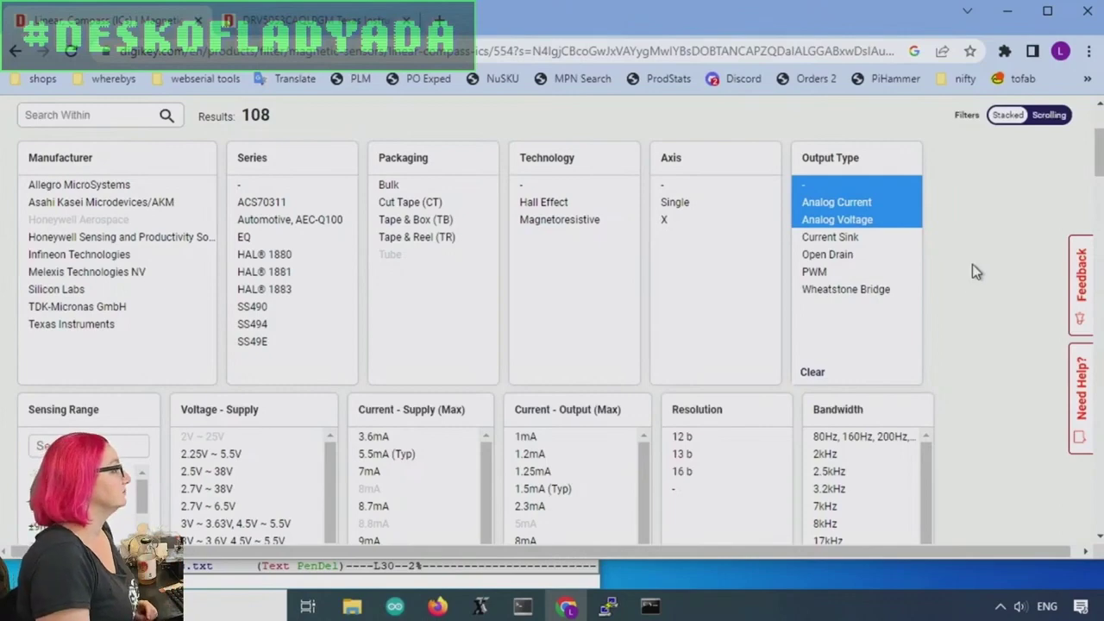
scroll(973, 263, down, 5)
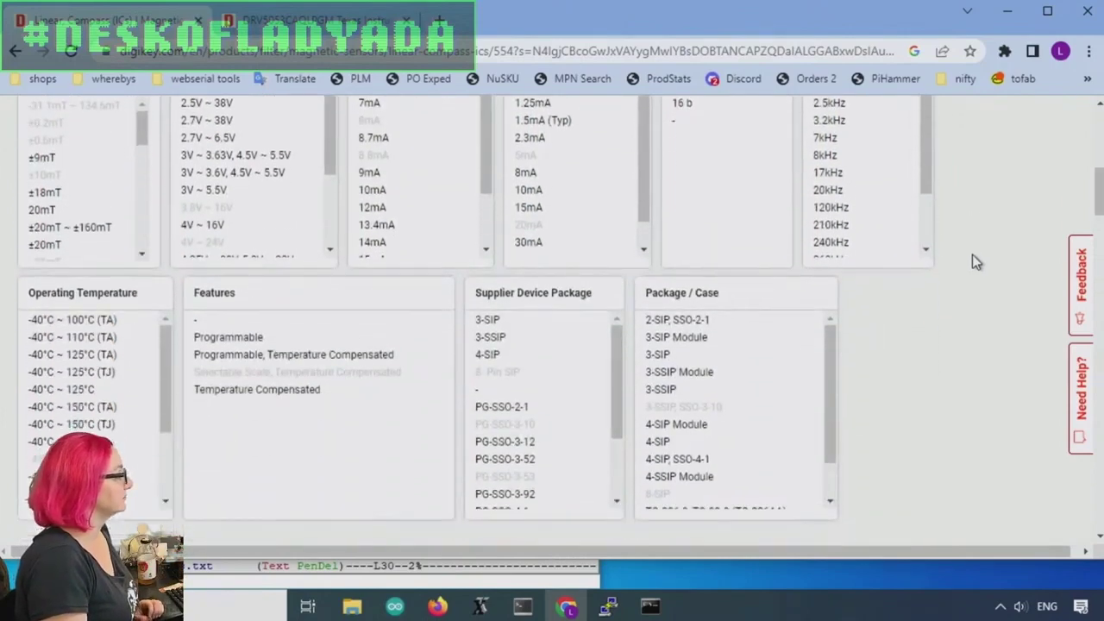
scroll(973, 261, down, 1)
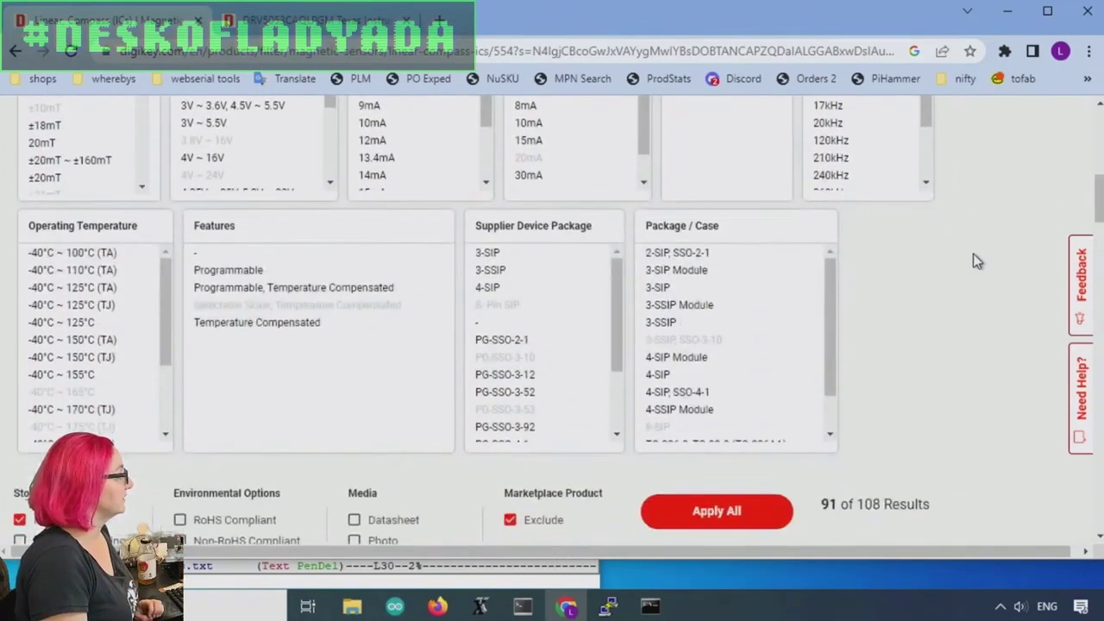
click(721, 510)
Examine the filtered parts list with its package photos, and the available Sensing Range options.
scroll(967, 315, down, 3)
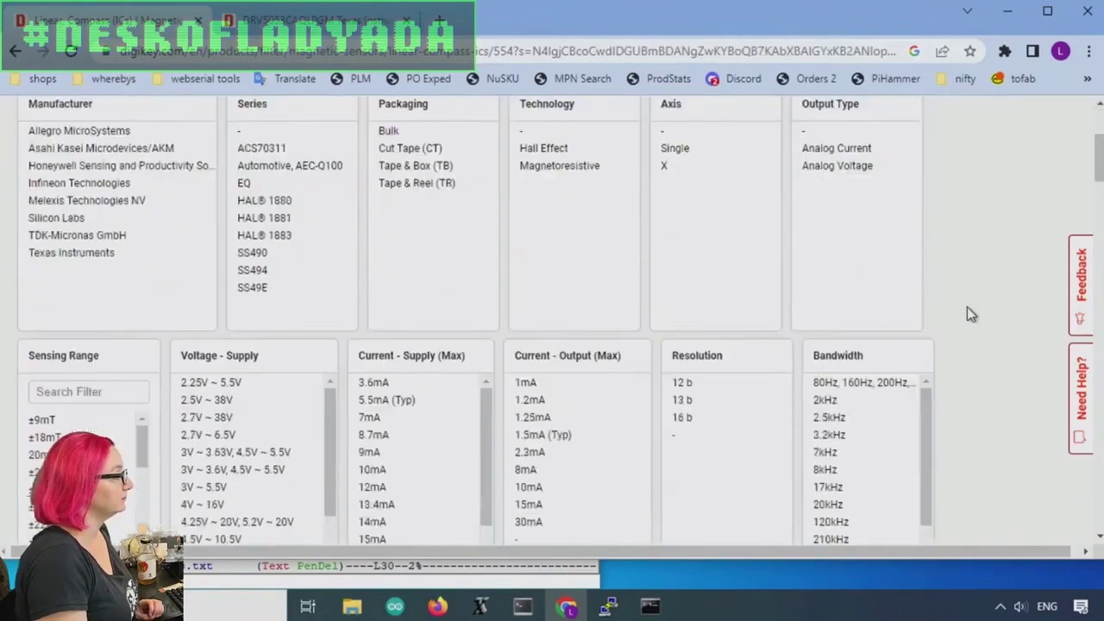
scroll(967, 315, down, 1)
scroll(972, 305, down, 6)
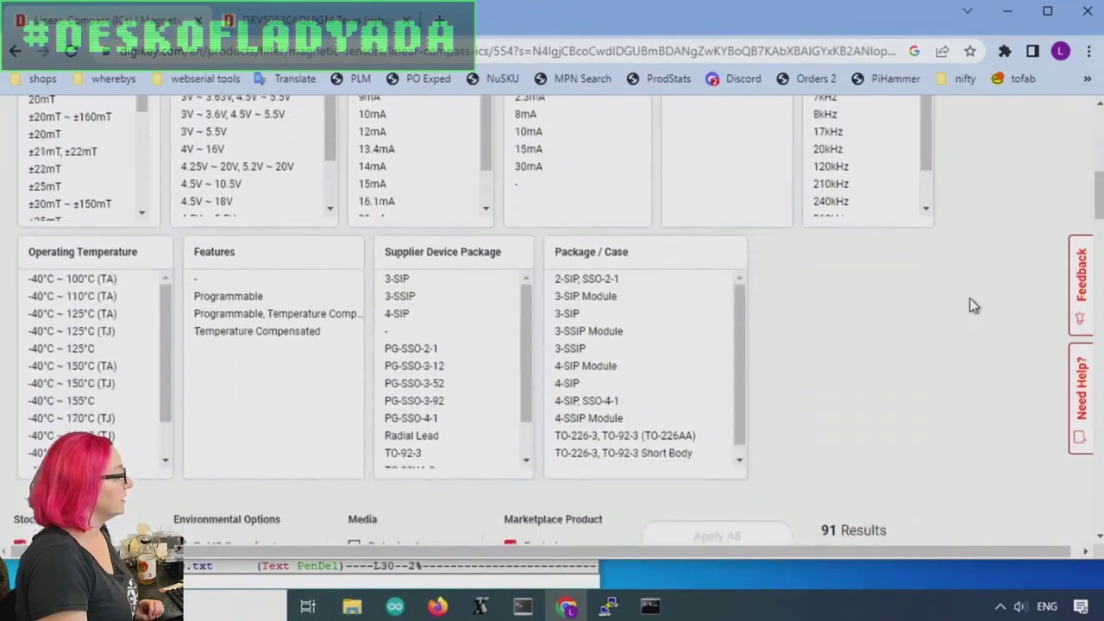
scroll(970, 302, down, 2)
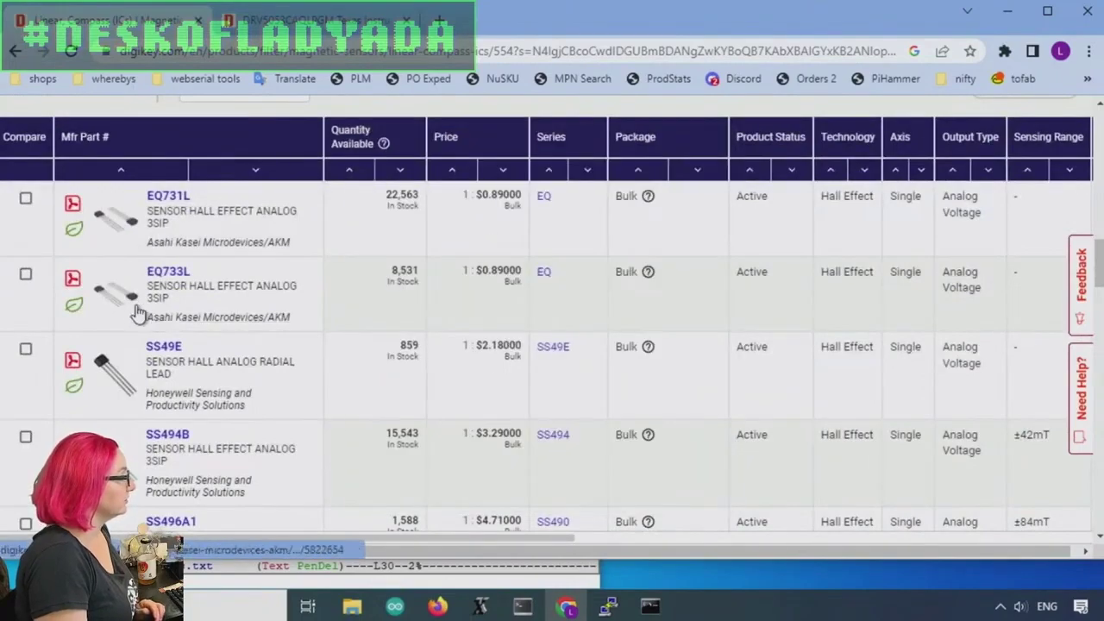
mouse_move(124, 334)
scroll(119, 372, down, 4)
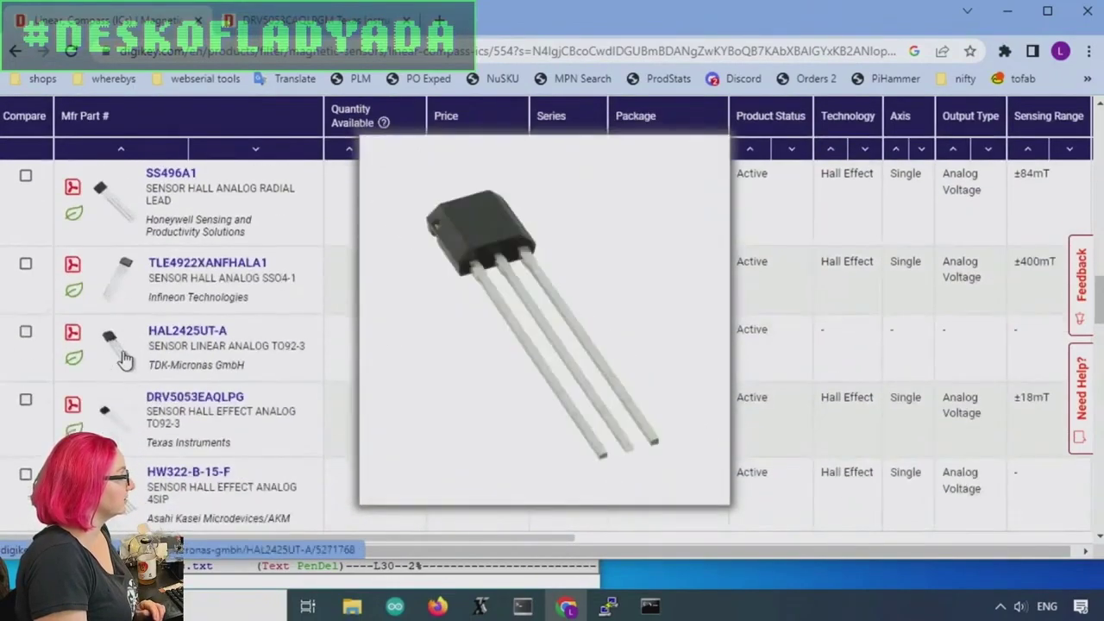
scroll(147, 361, up, 8)
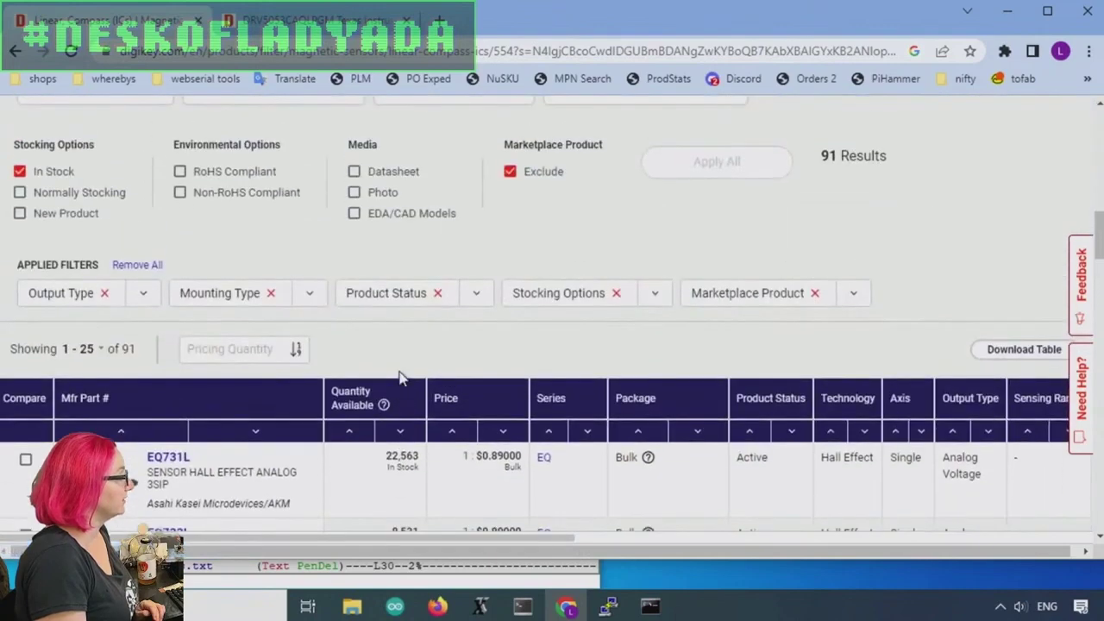
scroll(890, 369, up, 4)
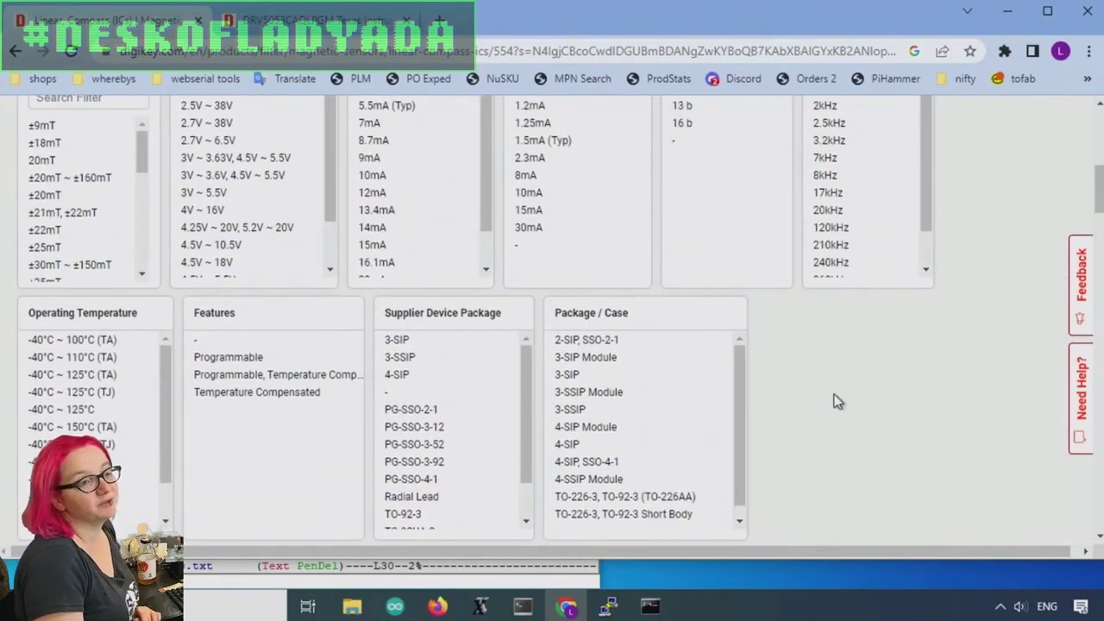
scroll(835, 401, up, 1)
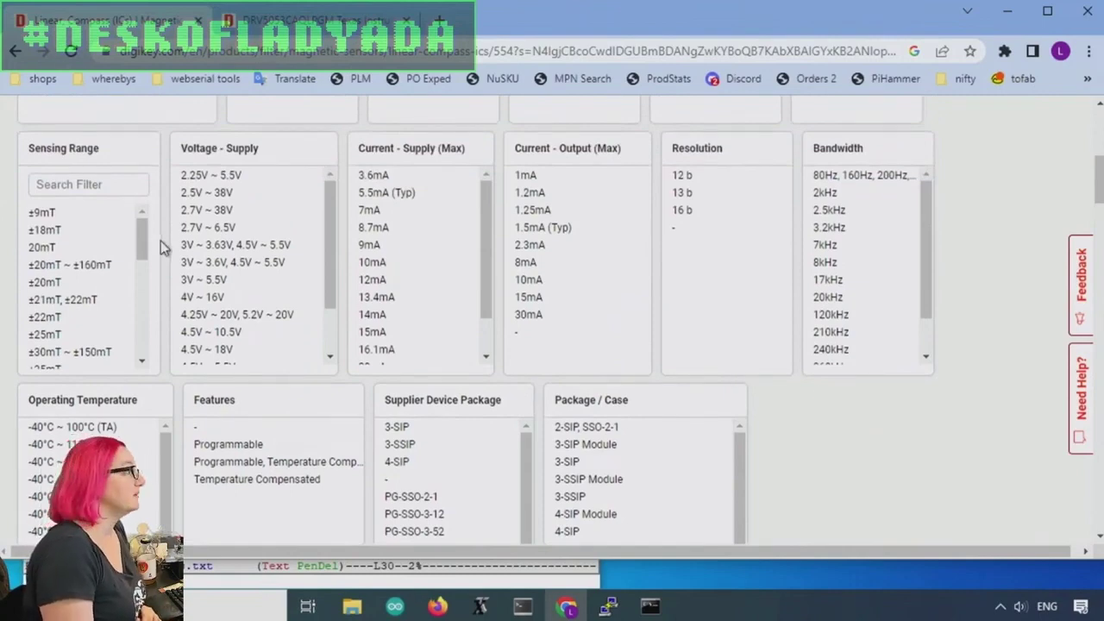
mouse_move(138, 236)
mouse_down()
mouse_move(138, 341)
mouse_move(135, 216)
mouse_up()
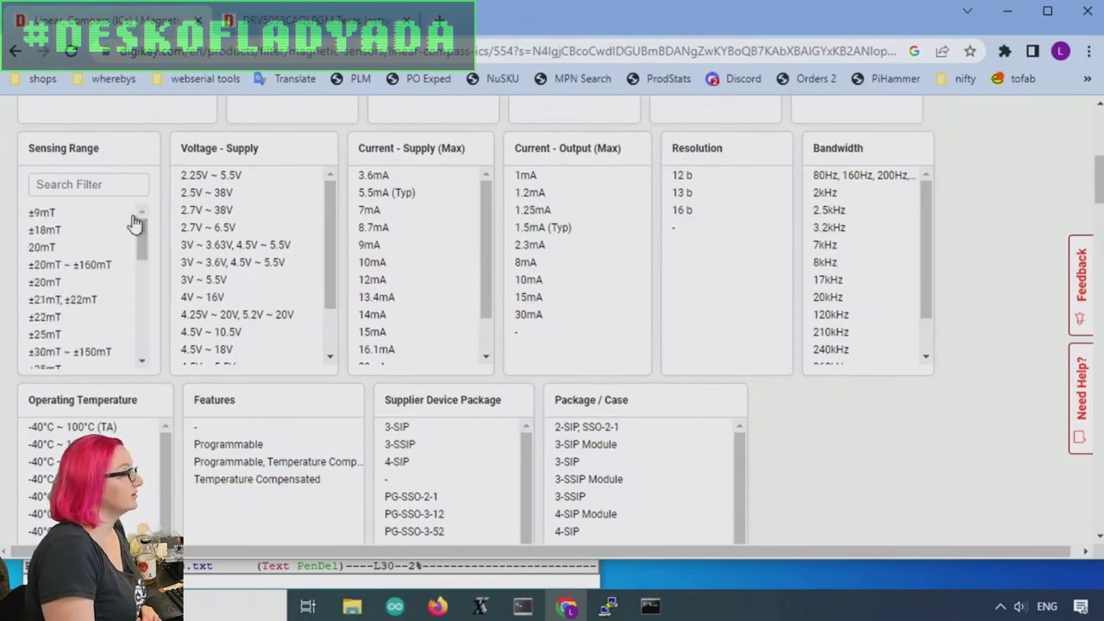
Filter the supply voltage to the seven ranges from 2.25V ~ 5.5V through 3V ~ 5.5V and apply the selection.
click(231, 178)
click(262, 195)
click(261, 210)
click(254, 226)
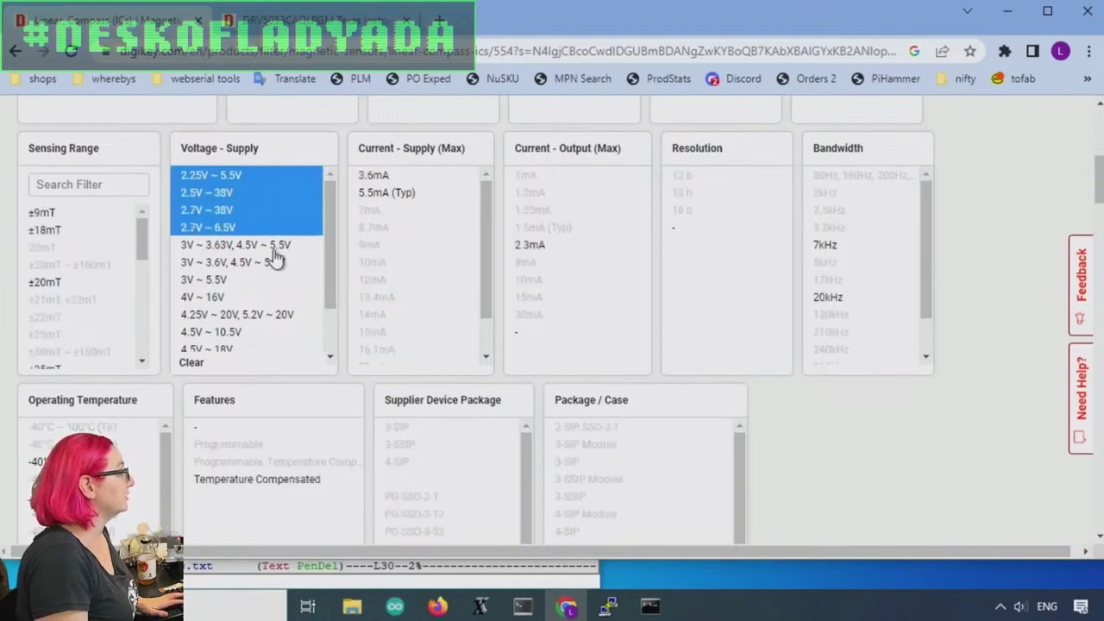
click(277, 248)
click(271, 263)
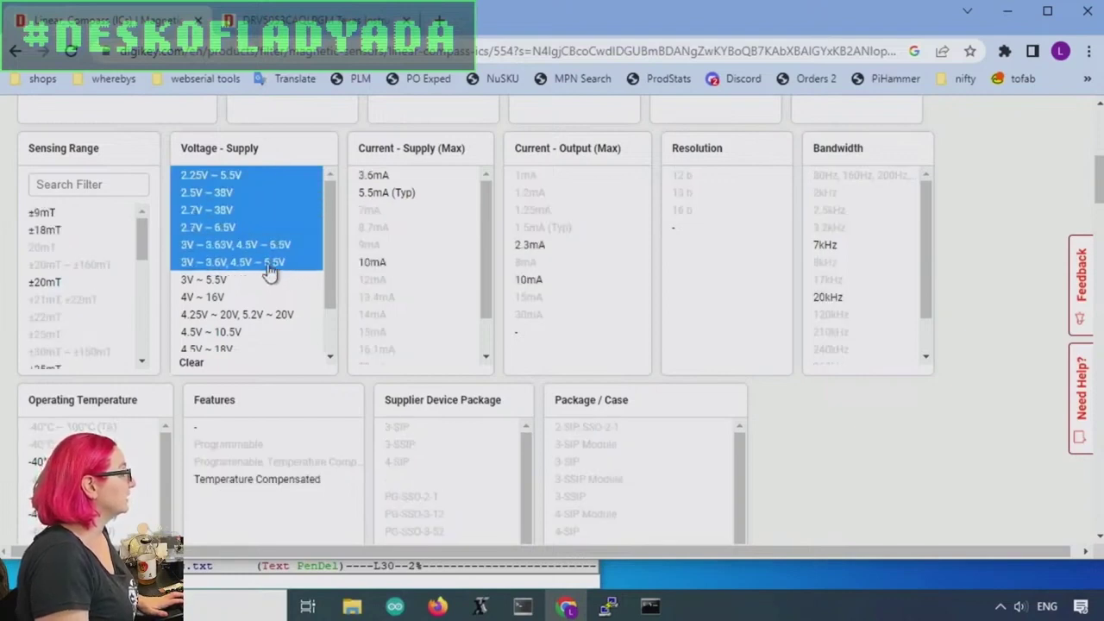
click(250, 282)
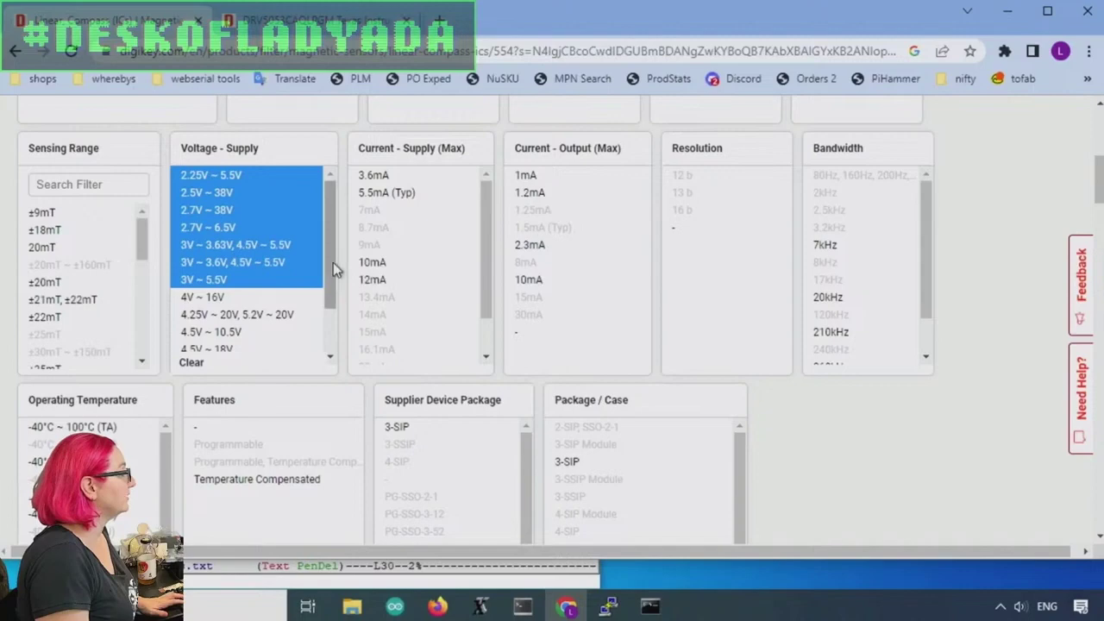
drag(333, 263, 335, 328)
scroll(335, 311, up, 2)
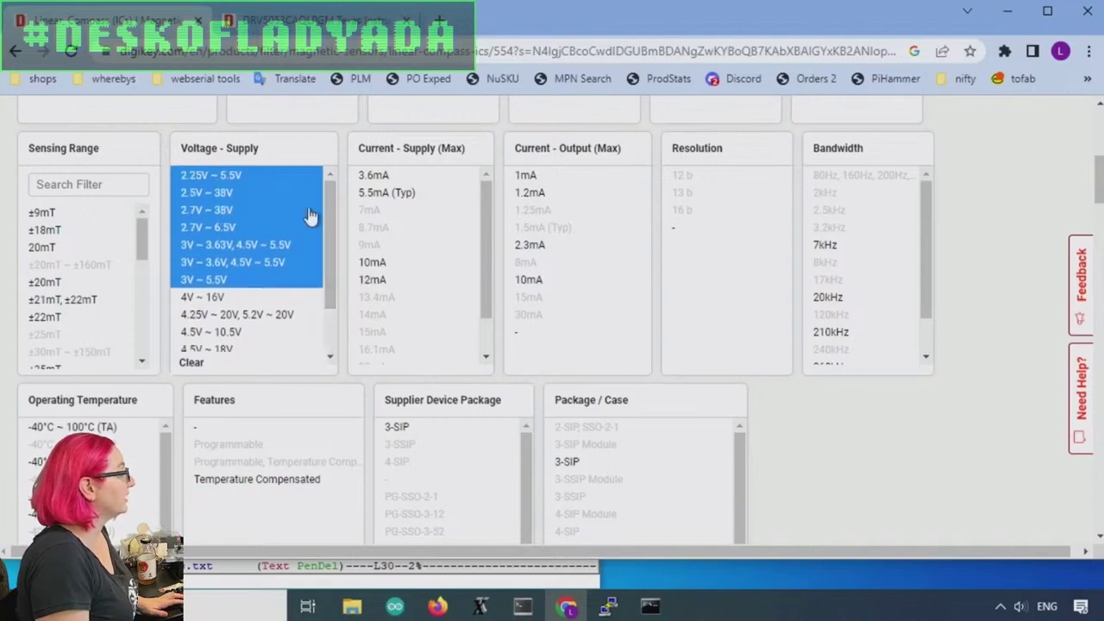
scroll(937, 481, down, 5)
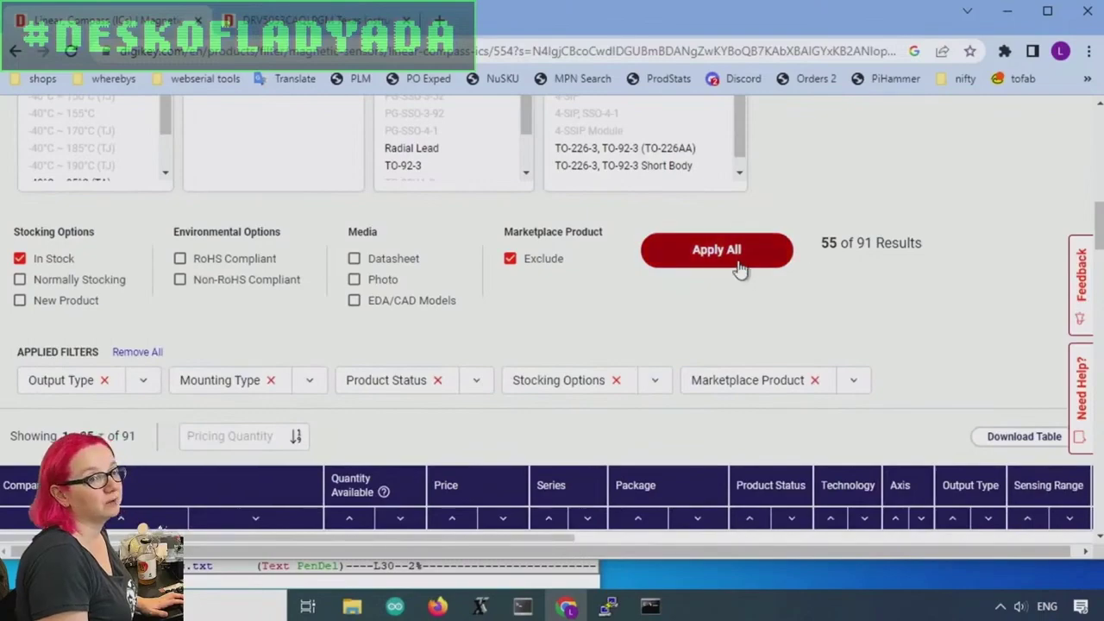
click(740, 265)
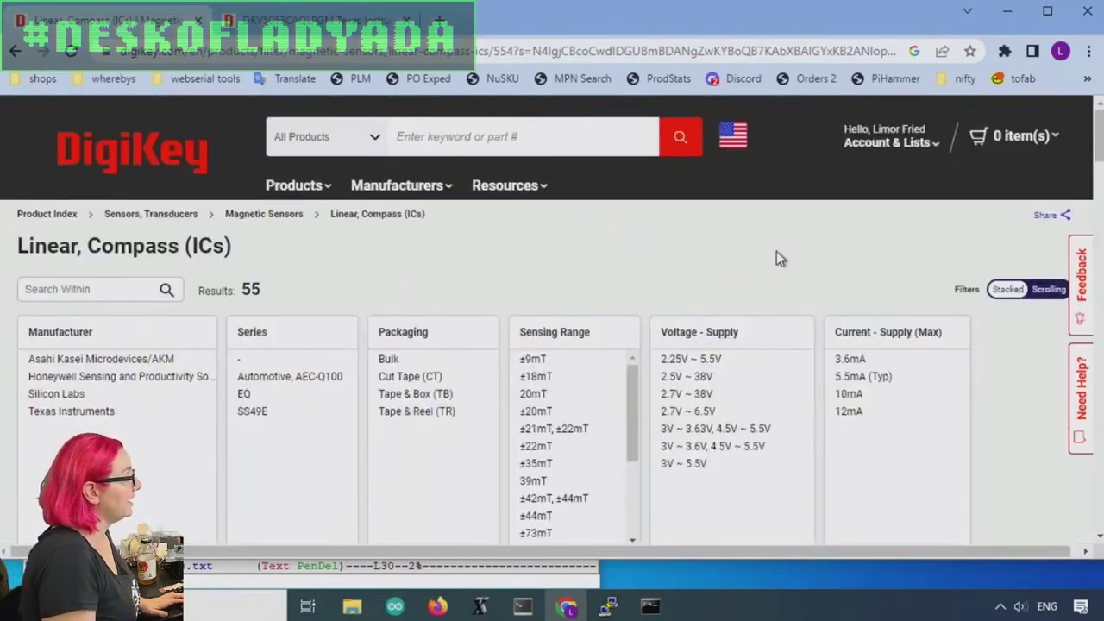
Examine the narrowed parts list and the remaining filter options, including packages and sensing ranges.
scroll(904, 227, down, 5)
scroll(1003, 217, down, 5)
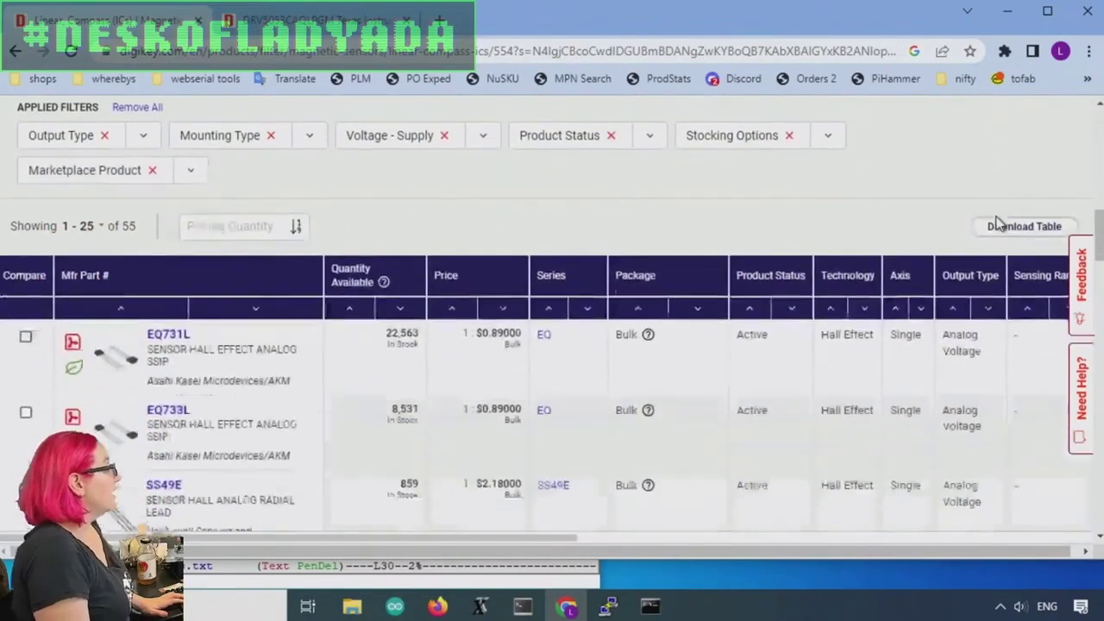
scroll(995, 229, up, 4)
scroll(999, 227, up, 2)
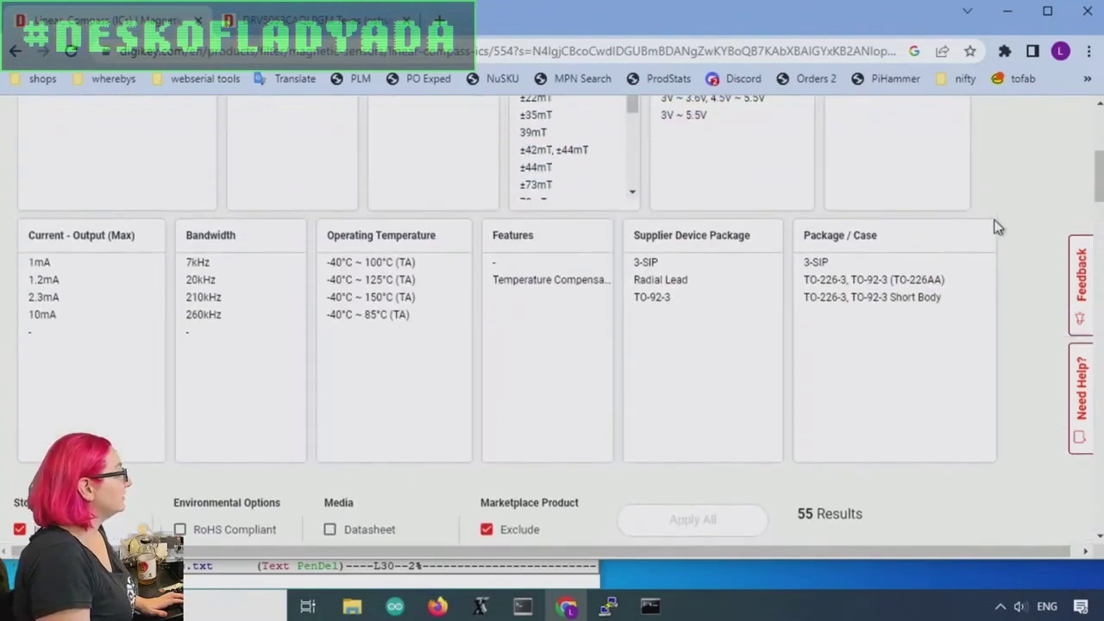
scroll(999, 226, down, 3)
scroll(998, 227, up, 4)
scroll(997, 228, up, 1)
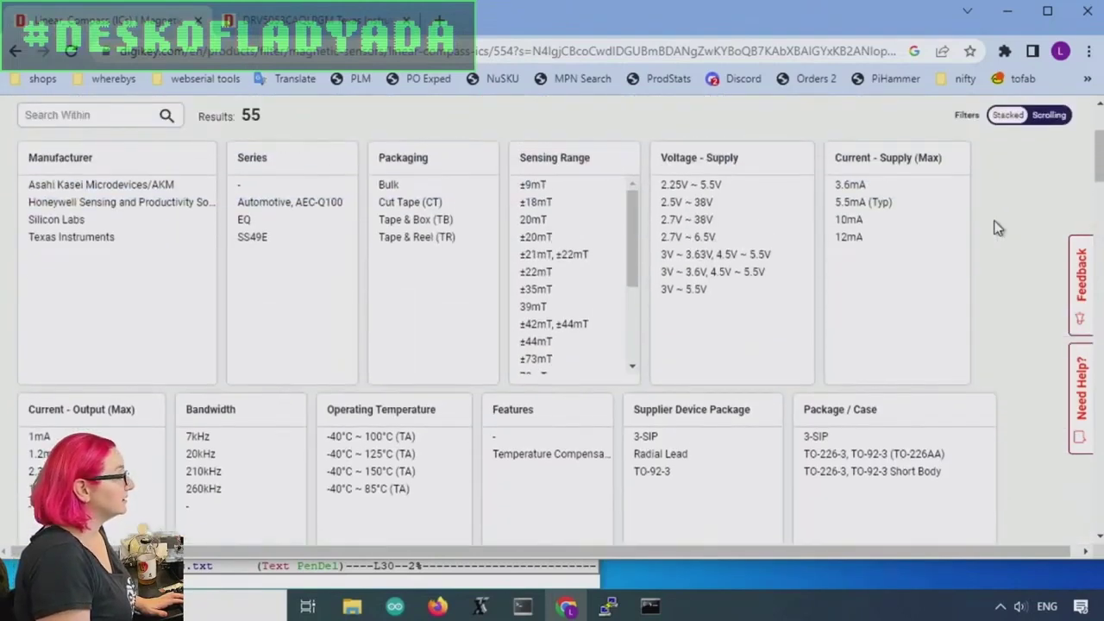
scroll(996, 229, down, 1)
scroll(984, 224, up, 1)
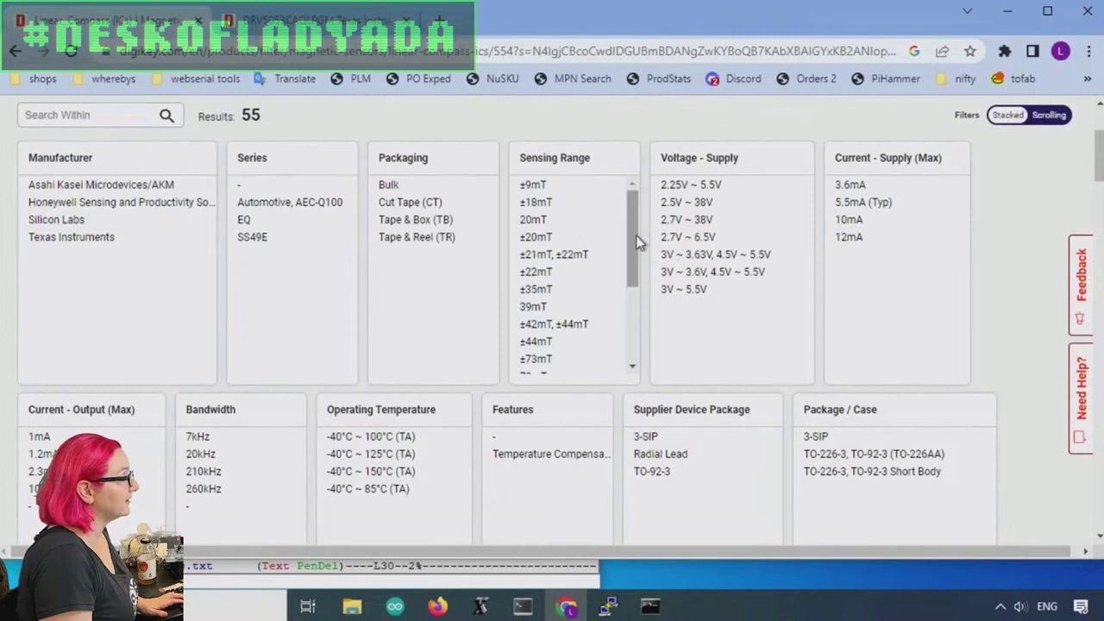
Filter the sensing range to all options from ±20mT to the end of the list and apply the selection.
mouse_move(636, 235)
mouse_down()
mouse_move(645, 293)
mouse_move(647, 238)
mouse_up()
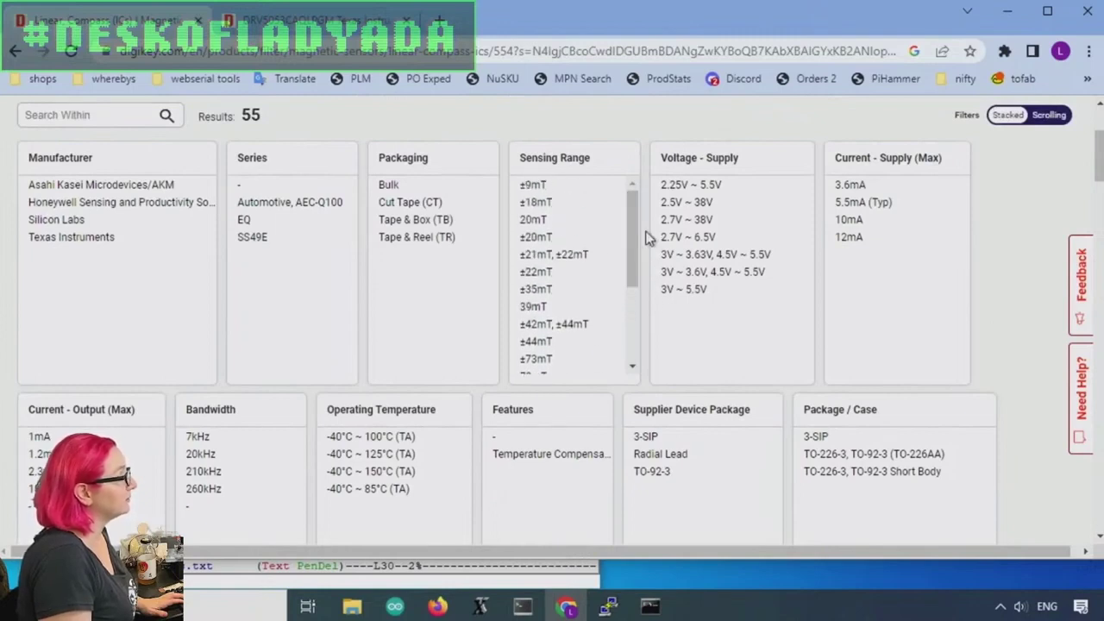
drag(579, 239, 582, 357)
drag(636, 334, 630, 220)
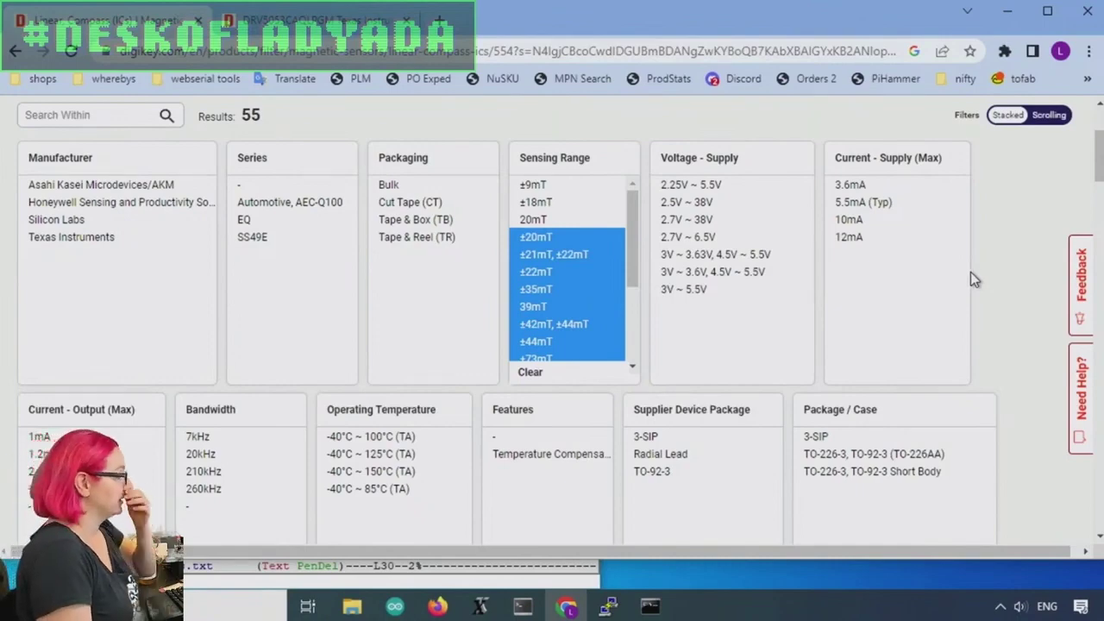
scroll(970, 271, down, 3)
click(672, 436)
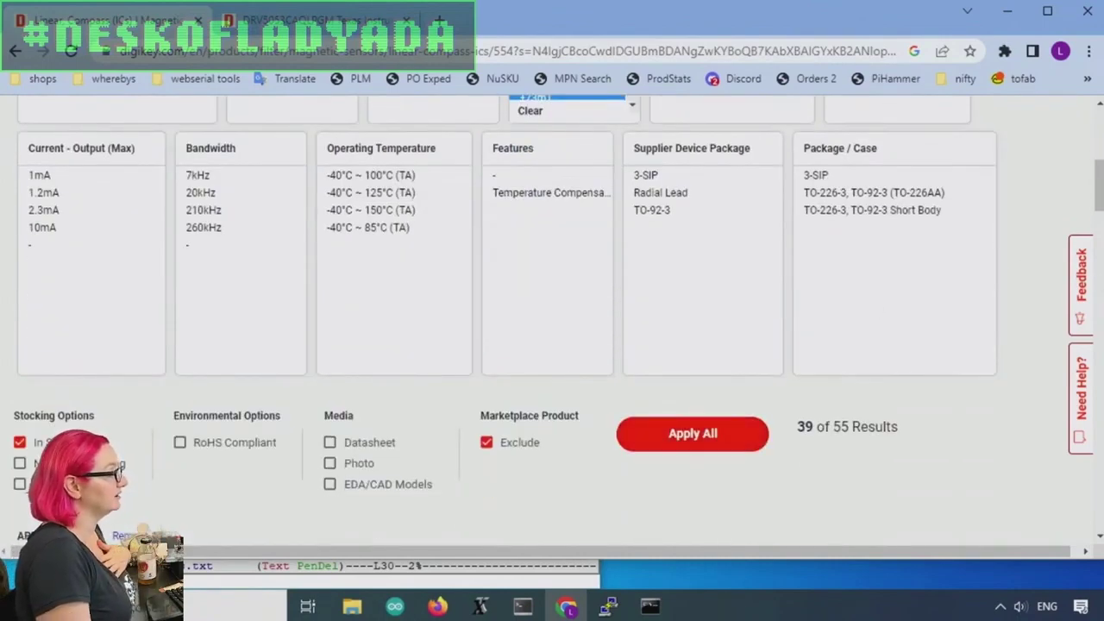
Sort the filtered parts list by price in ascending order.
scroll(1009, 291, down, 3)
scroll(1007, 288, down, 4)
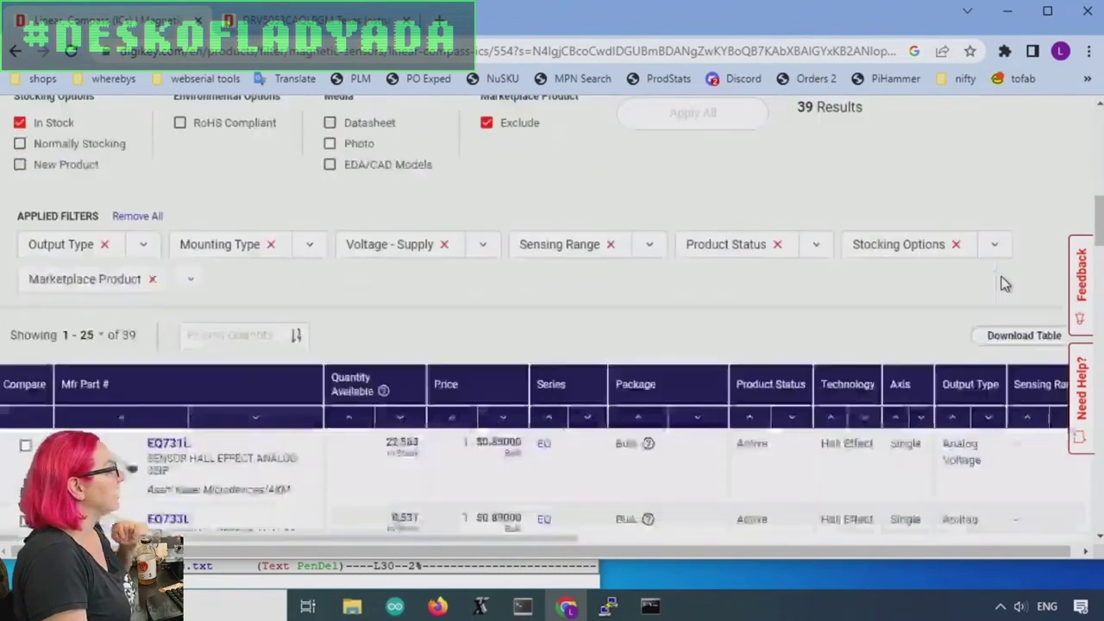
scroll(473, 322, down, 2)
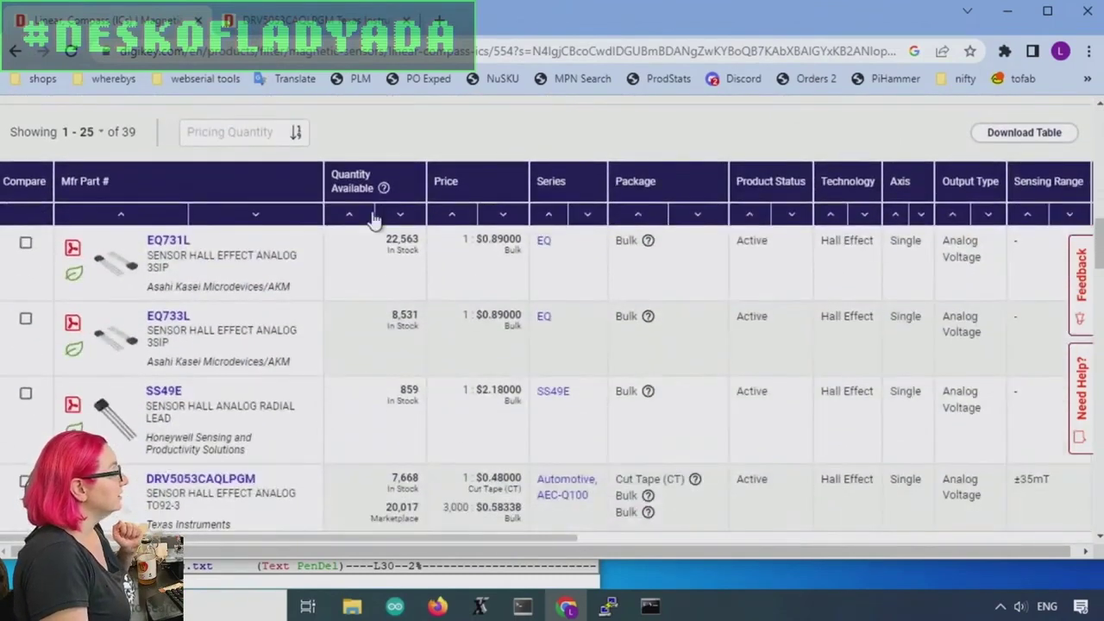
click(455, 216)
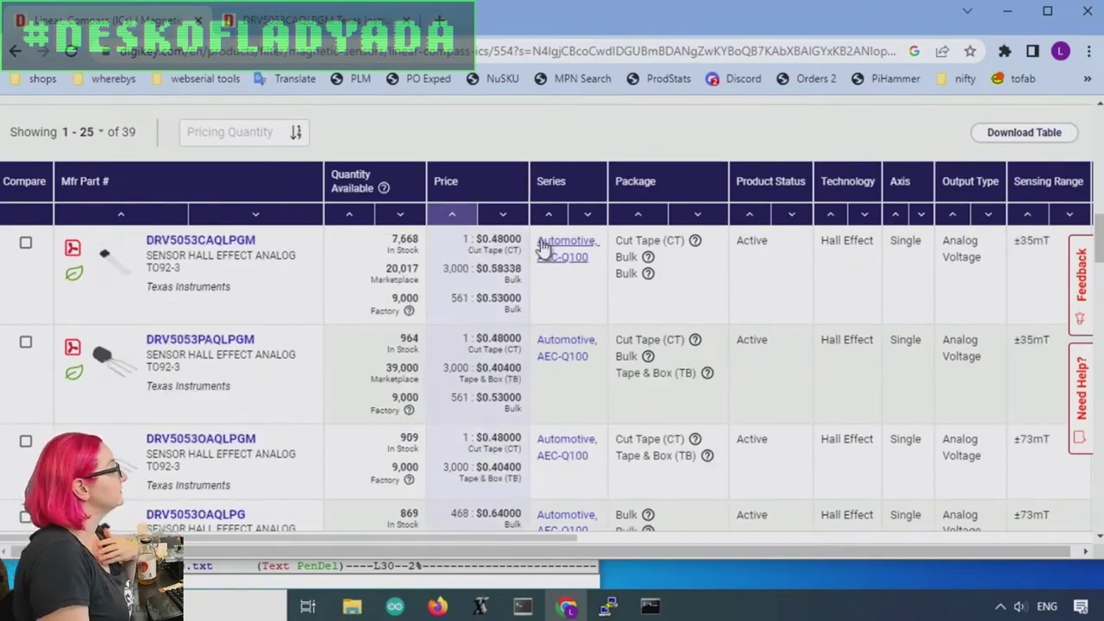
Examine the price-sorted parts list, comparing manufacturers, stock, prices and sensing ranges.
scroll(498, 236, down, 4)
scroll(477, 296, down, 3)
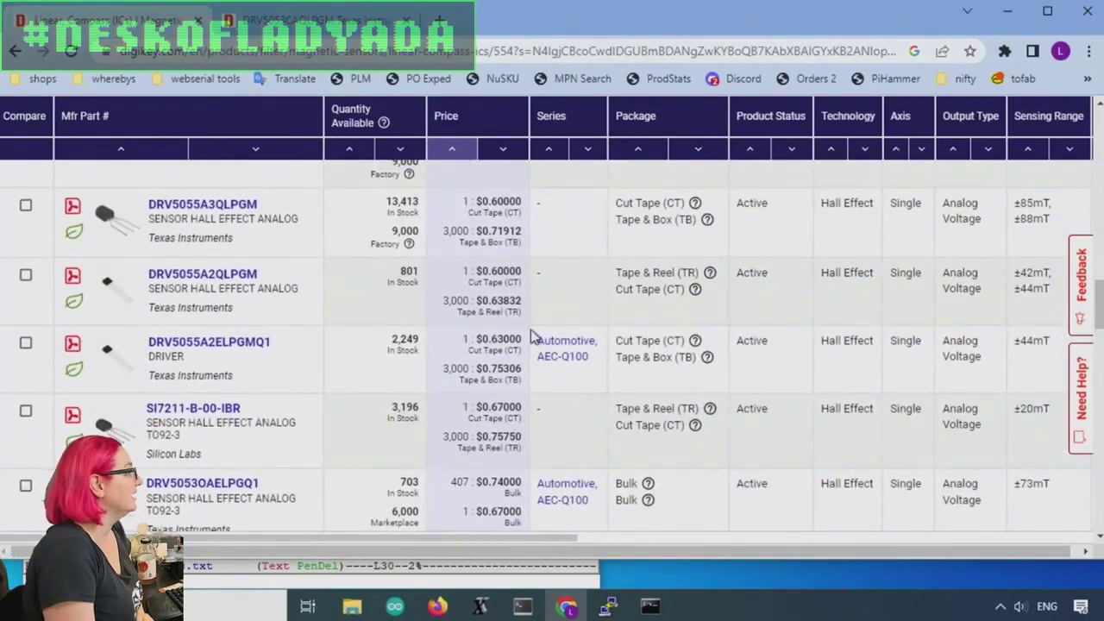
scroll(318, 362, down, 3)
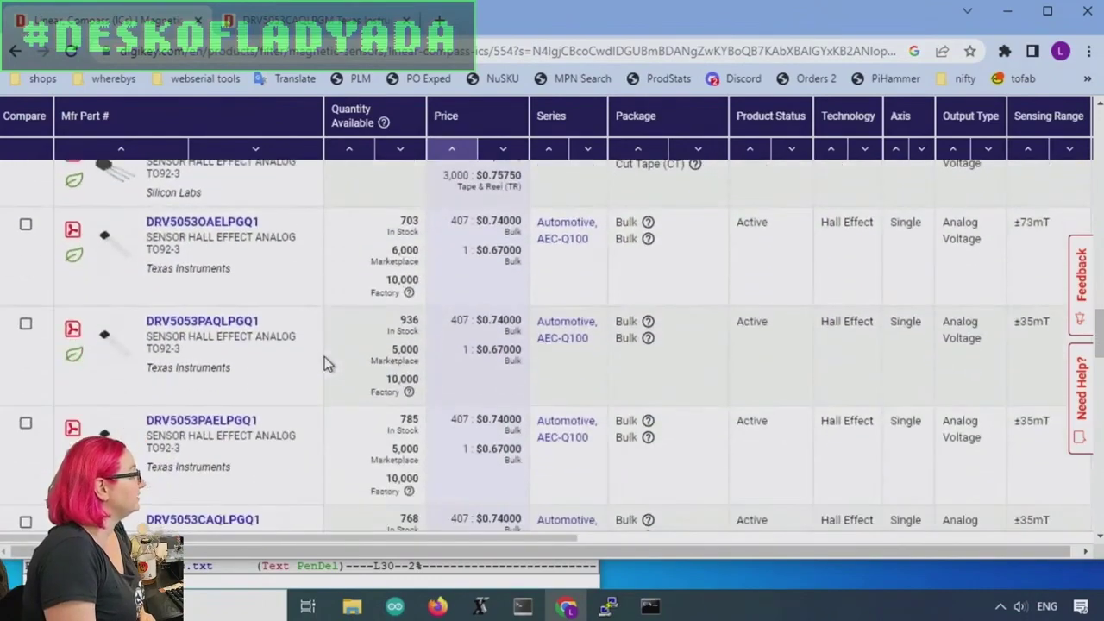
scroll(328, 349, down, 2)
scroll(328, 345, down, 10)
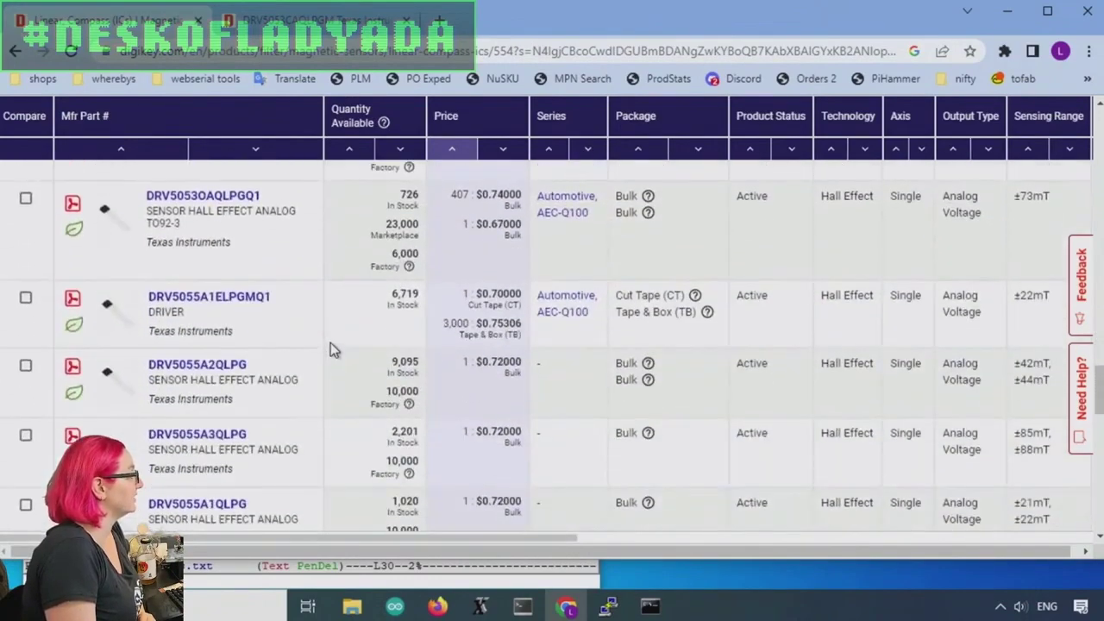
scroll(336, 341, down, 3)
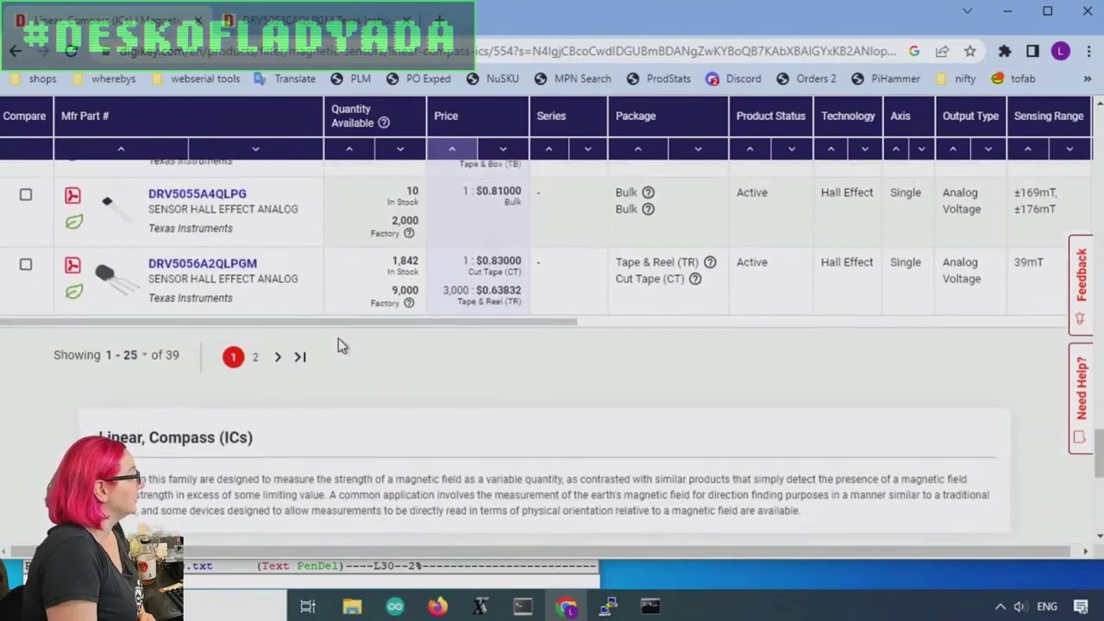
scroll(338, 338, up, 10)
scroll(339, 342, up, 10)
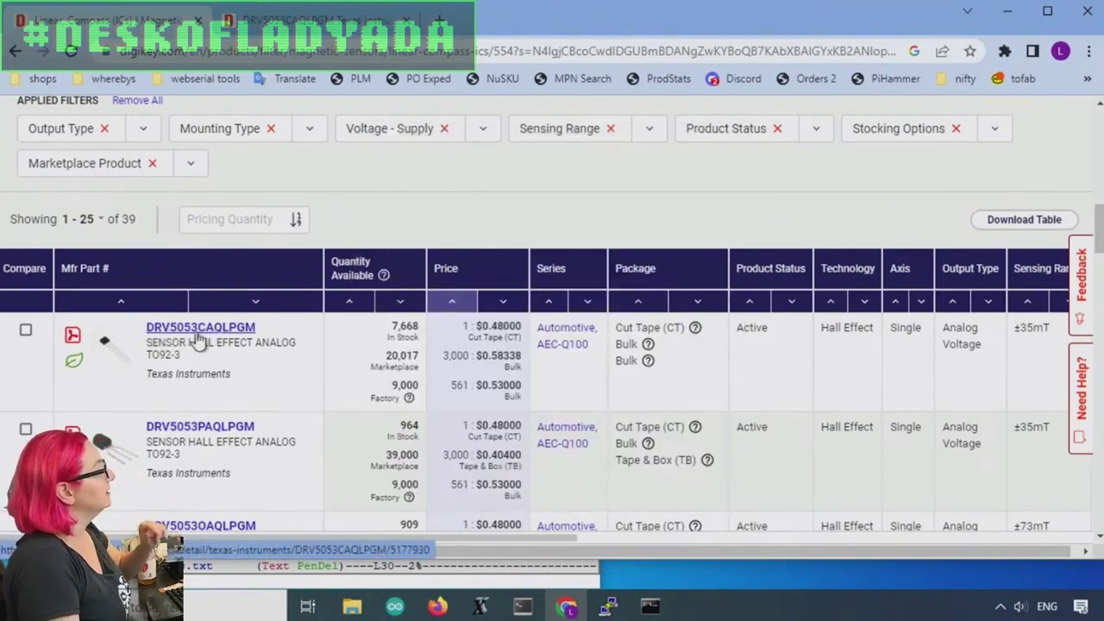
Open the datasheet of the DRV5053CAQLPGM and highlight its sensitivity options, including the –11 mV/mT and –90 mV/mT entries.
click(72, 338)
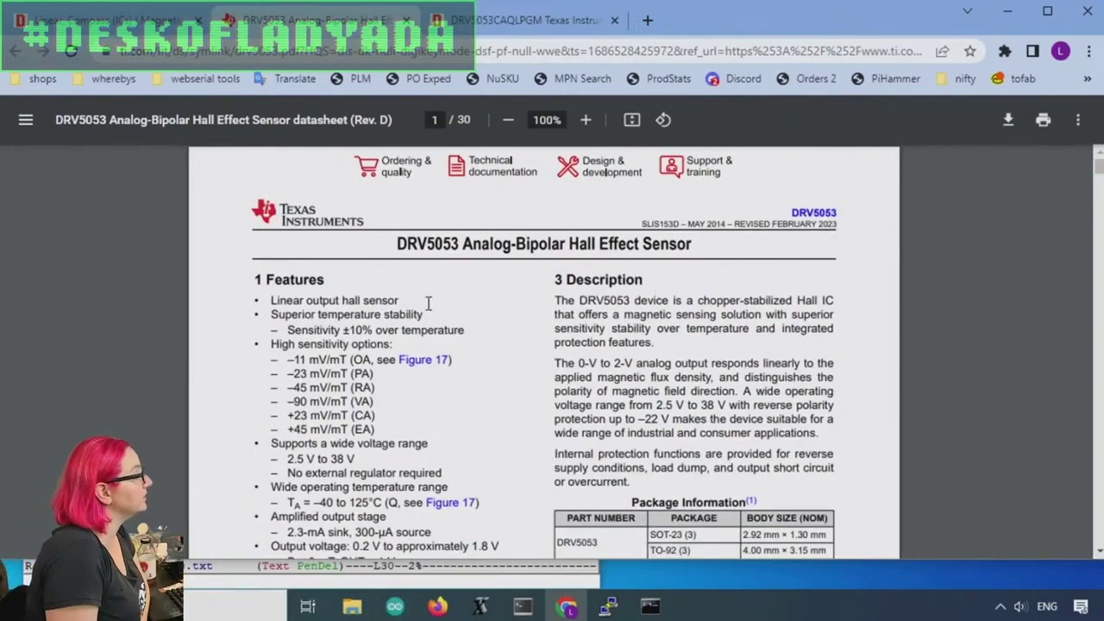
drag(428, 303, 271, 300)
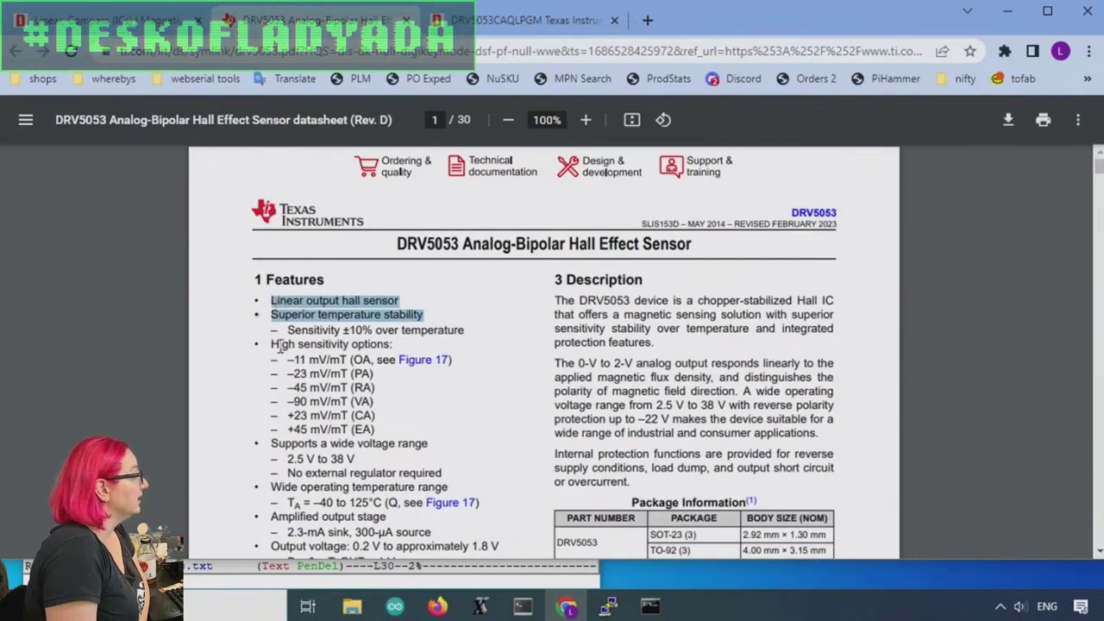
drag(271, 344, 377, 434)
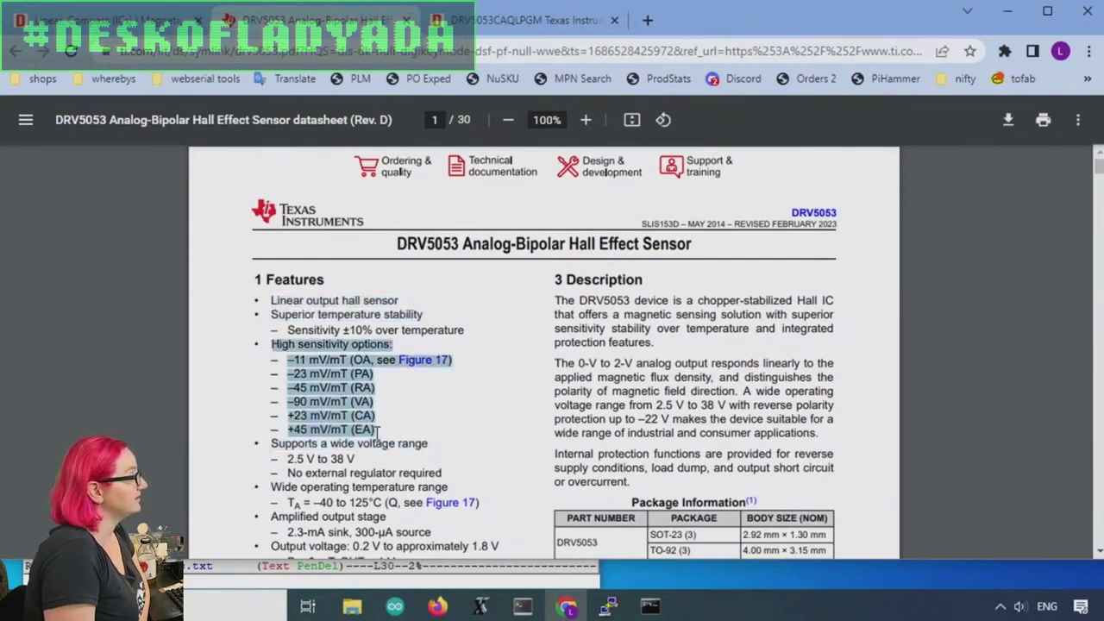
click(420, 426)
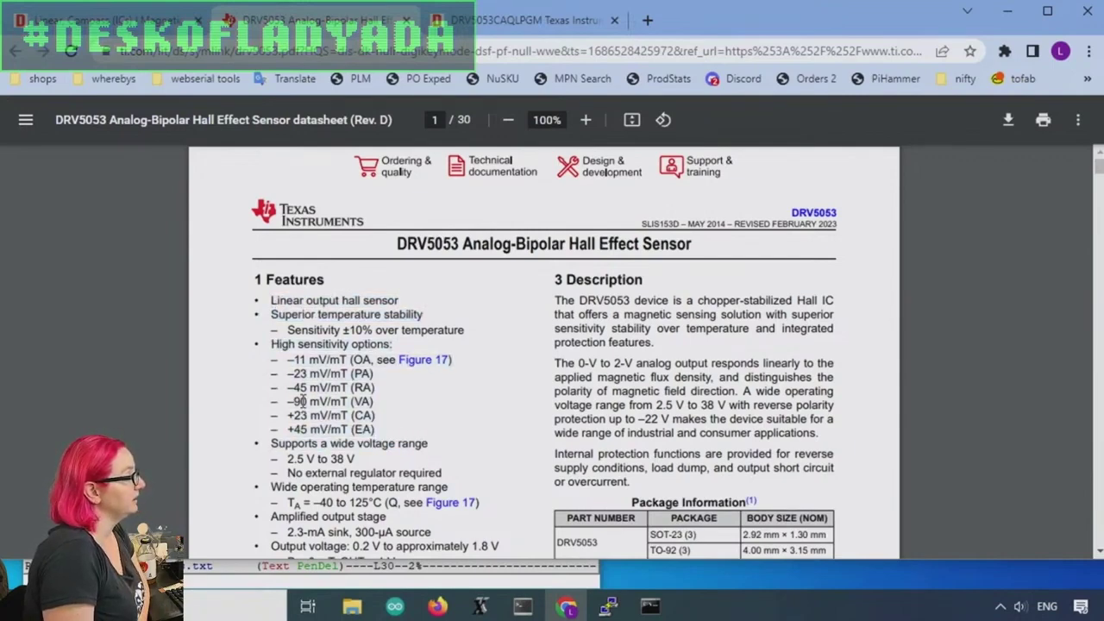
drag(310, 360, 329, 361)
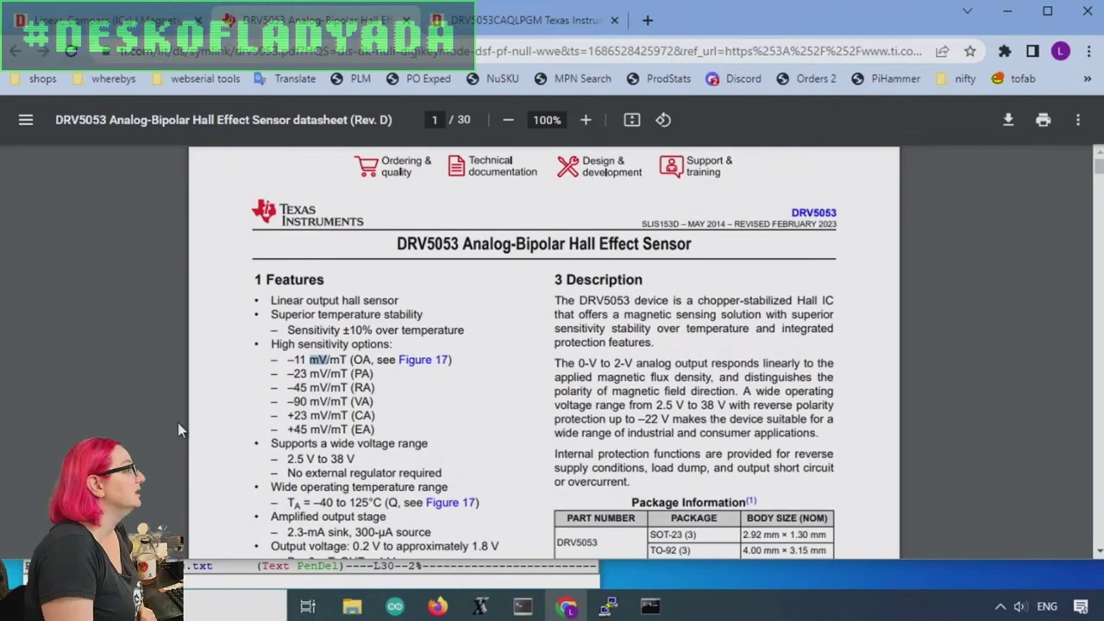
drag(294, 402, 348, 402)
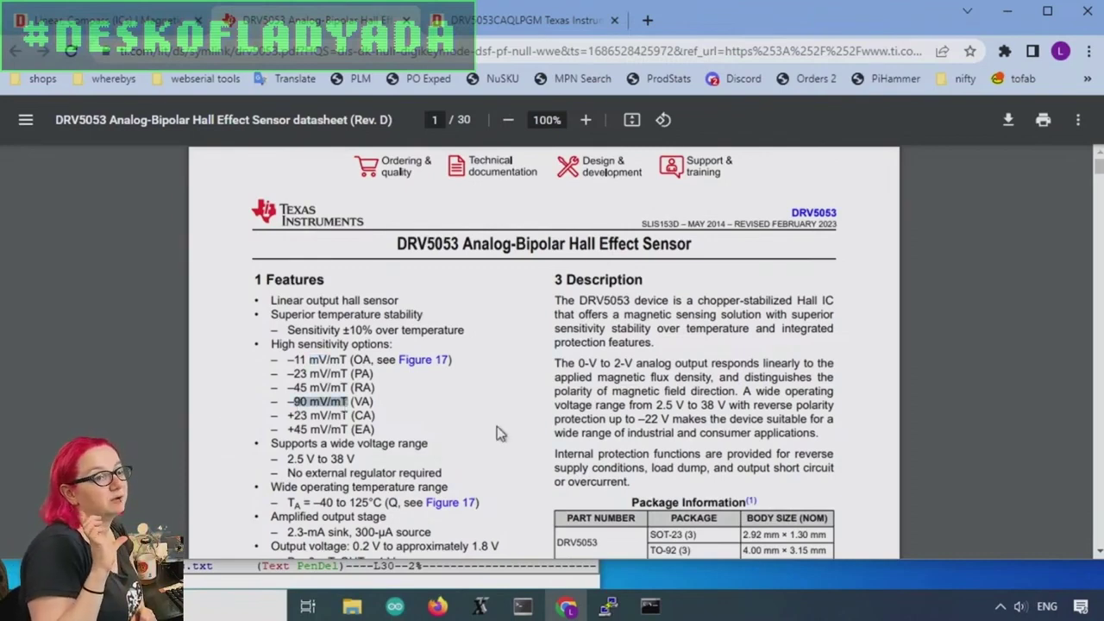
Highlight the supply voltage range in the datasheet's Features section and review the packages and applications on the first page.
scroll(466, 377, down, 2)
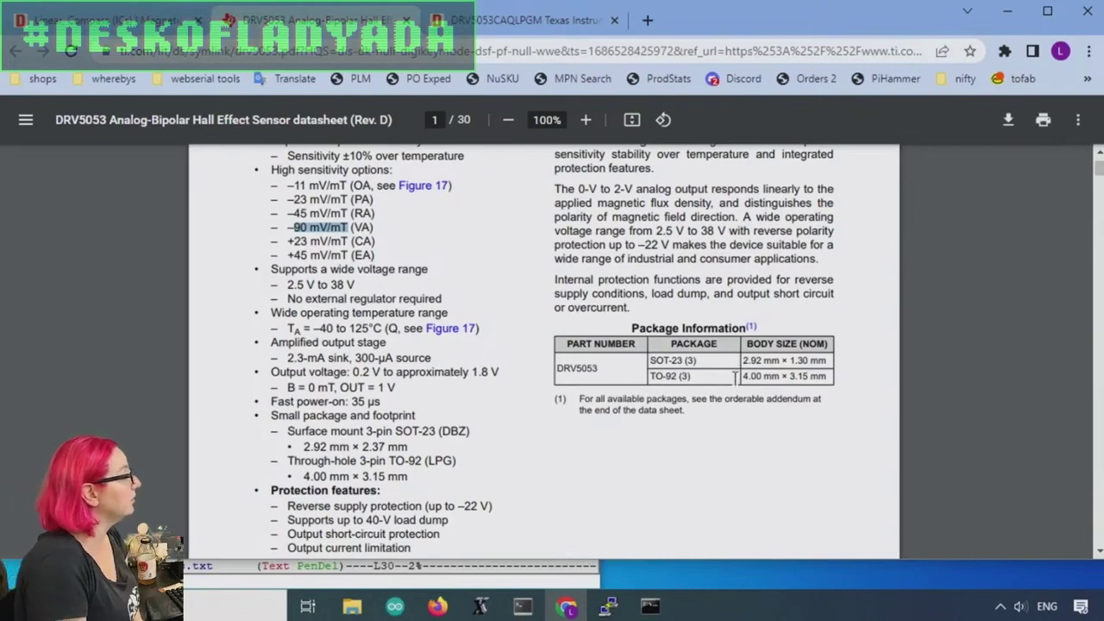
drag(285, 285, 461, 294)
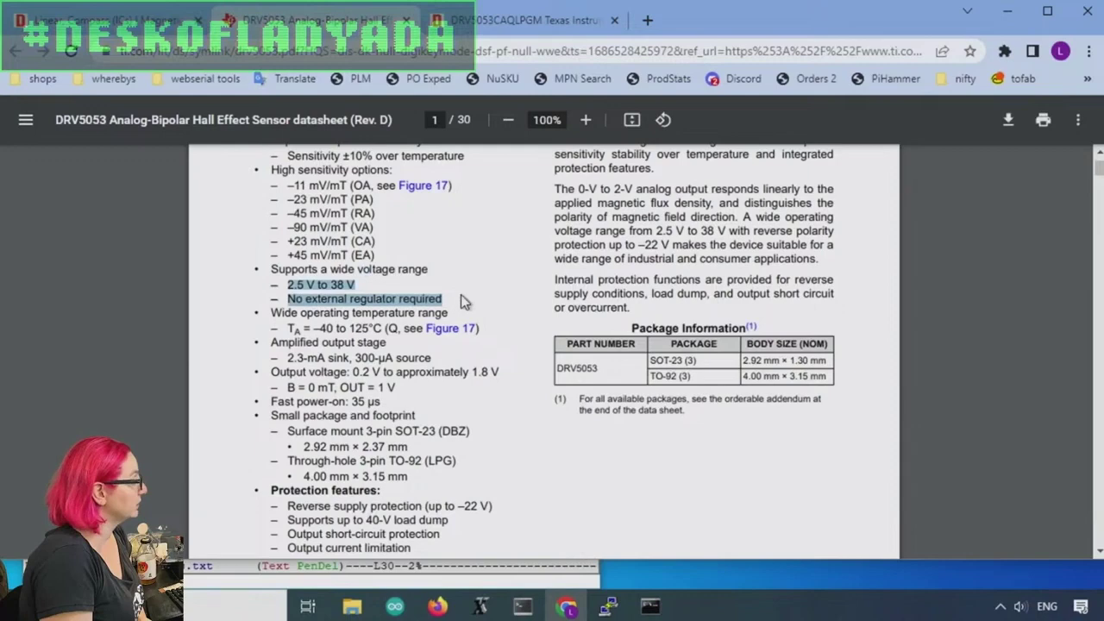
scroll(536, 306, down, 2)
scroll(536, 306, down, 2)
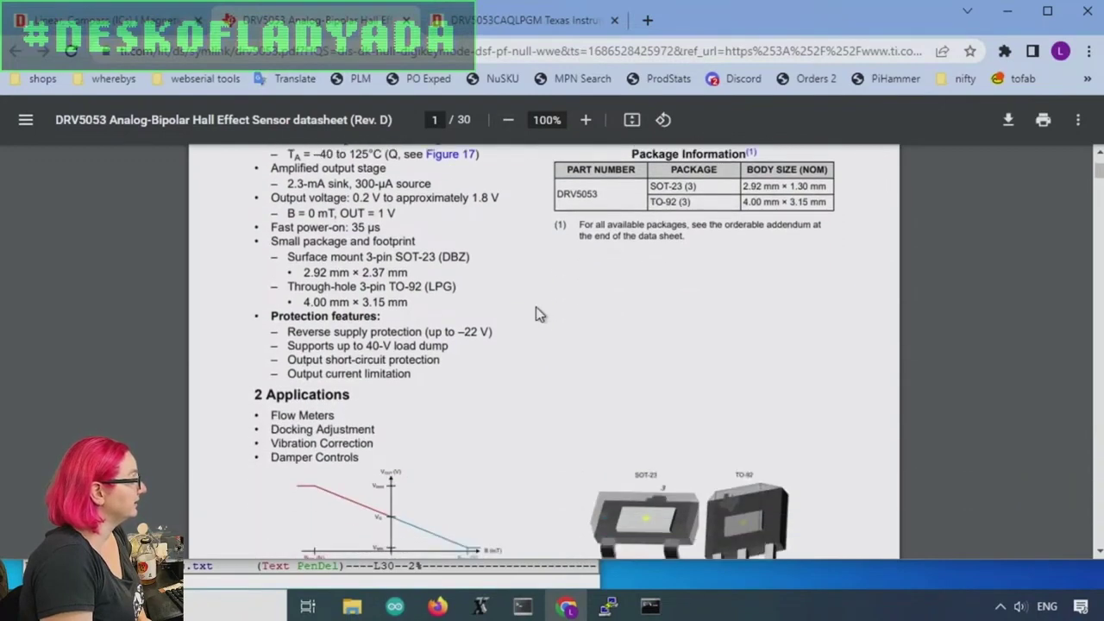
scroll(536, 314, down, 4)
scroll(456, 355, up, 10)
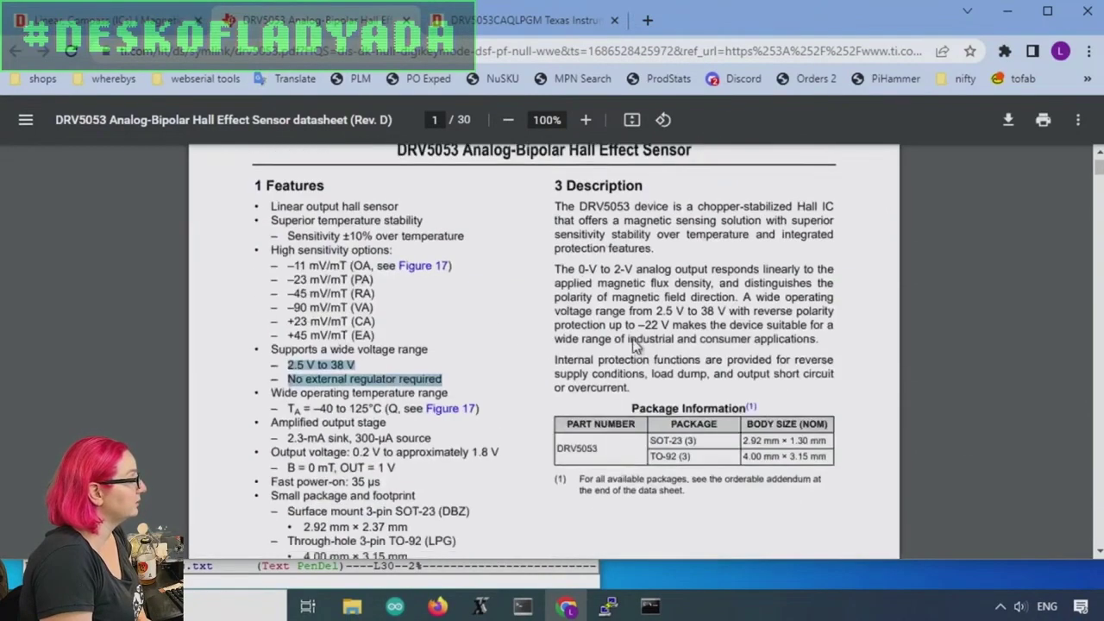
Highlight the Description sentence about the analog output responding linearly to magnetic flux density and distinguishing field polarity.
click(781, 220)
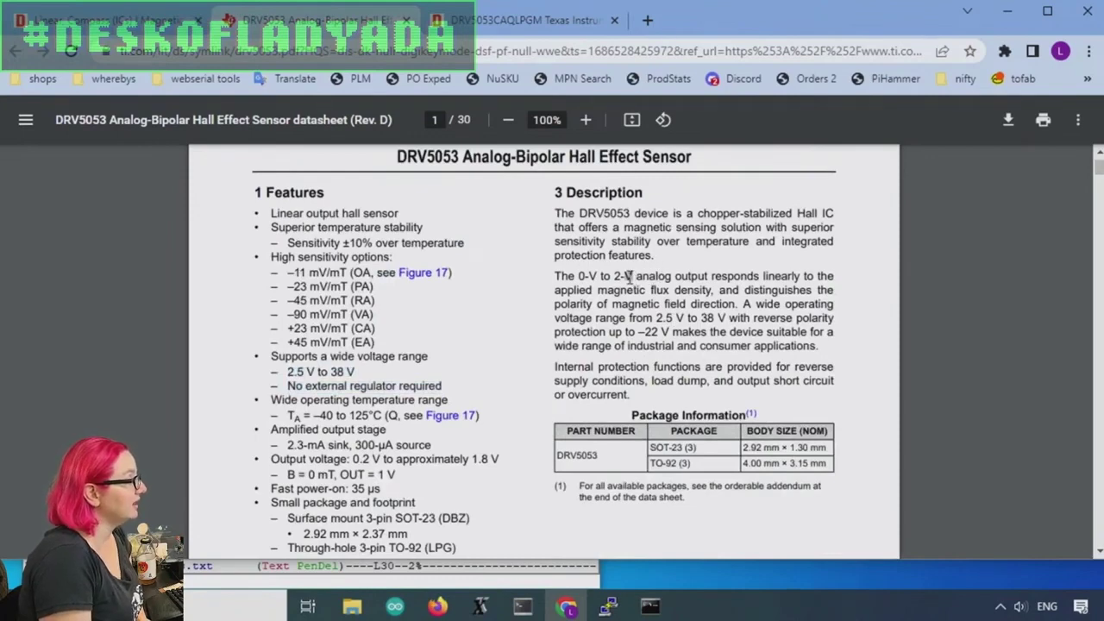
drag(626, 276, 671, 271)
drag(556, 277, 704, 293)
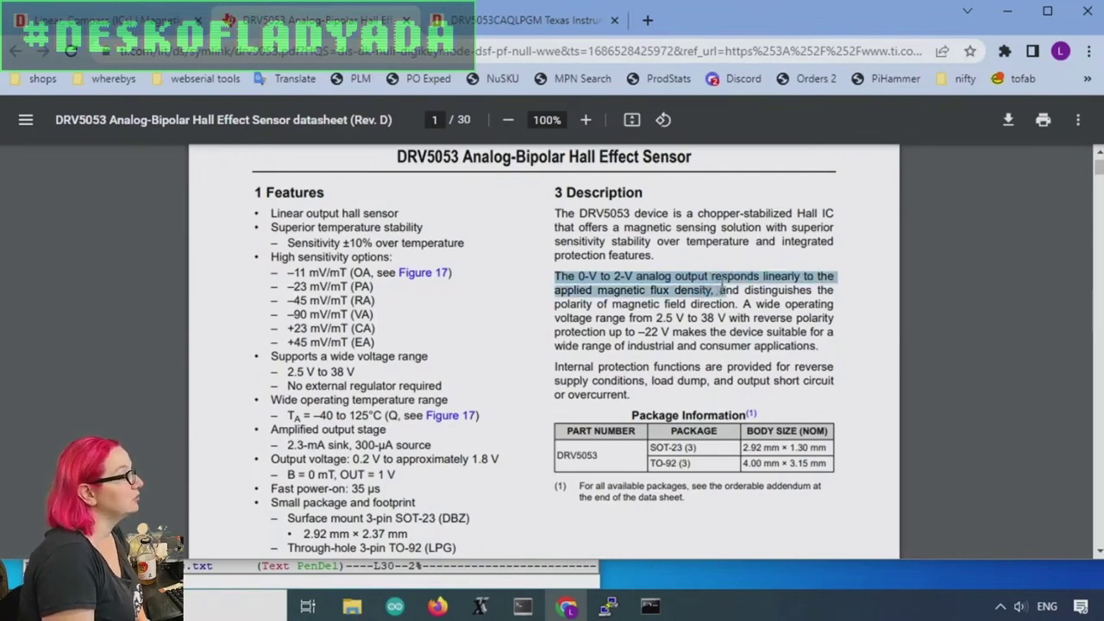
drag(731, 296, 738, 304)
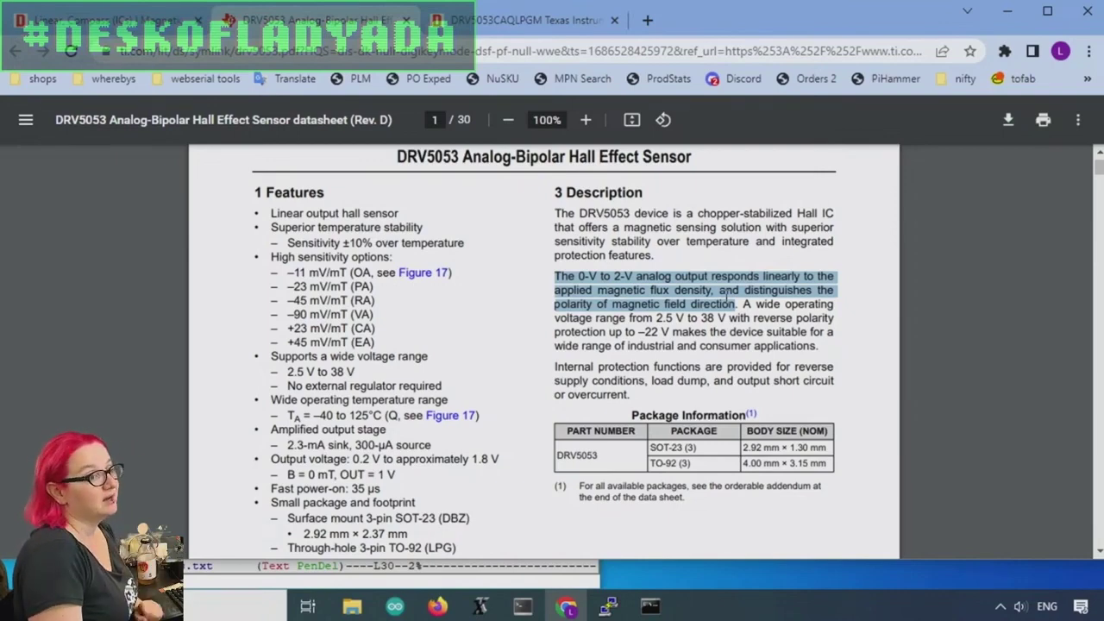
Examine the Output State graph of output voltage against magnetic field on the datasheet's first page.
scroll(604, 301, down, 6)
ctrl+scroll(339, 241, up, 5)
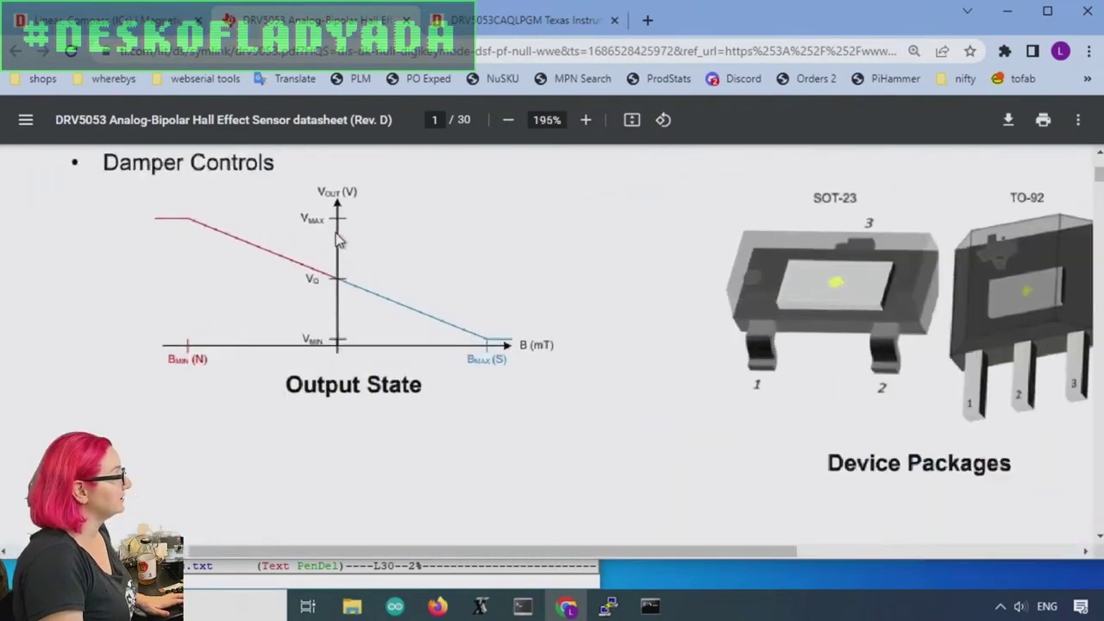
ctrl+scroll(339, 241, up, 1)
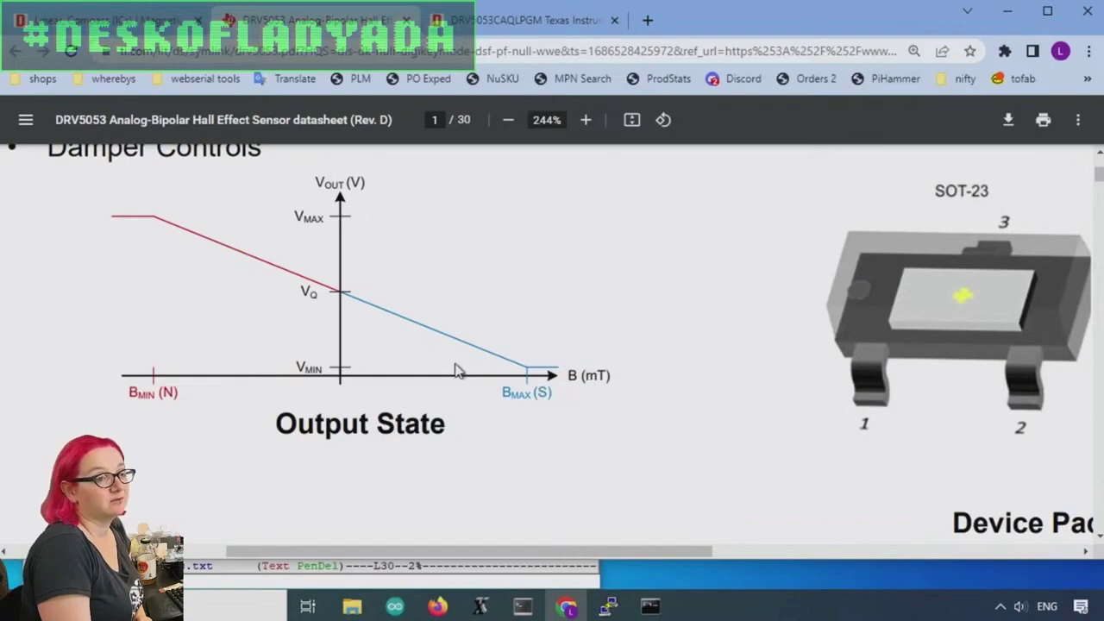
Search the datasheet for "vmin" and go to the match in the Device Output section.
scroll(355, 390, down, 5)
scroll(492, 268, down, 3)
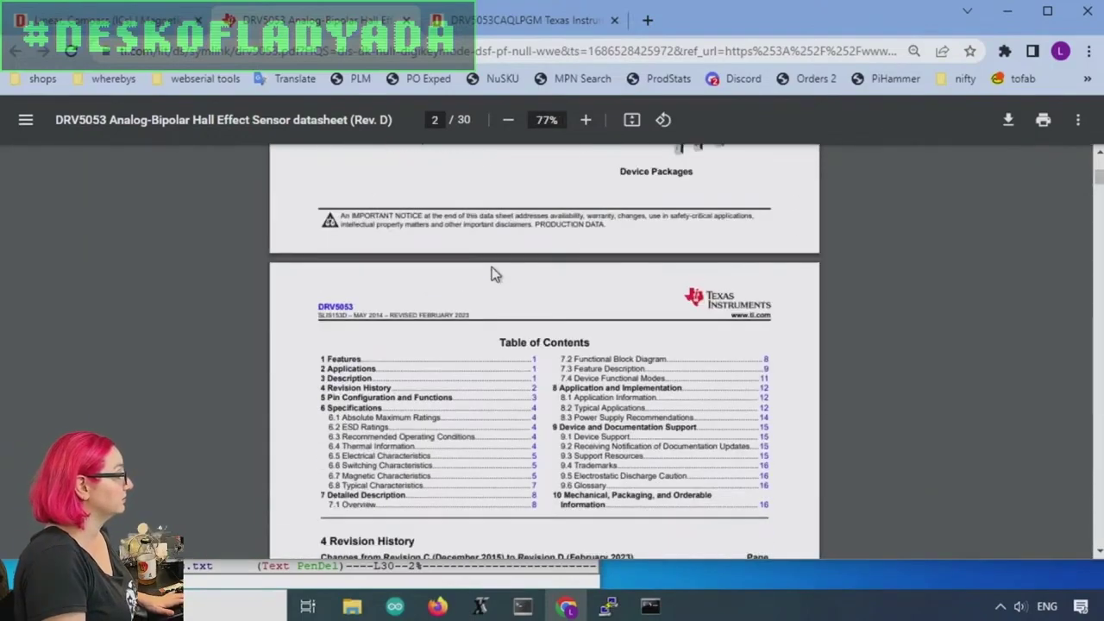
scroll(494, 272, down, 4)
key(ctrl+f)
text(vin)
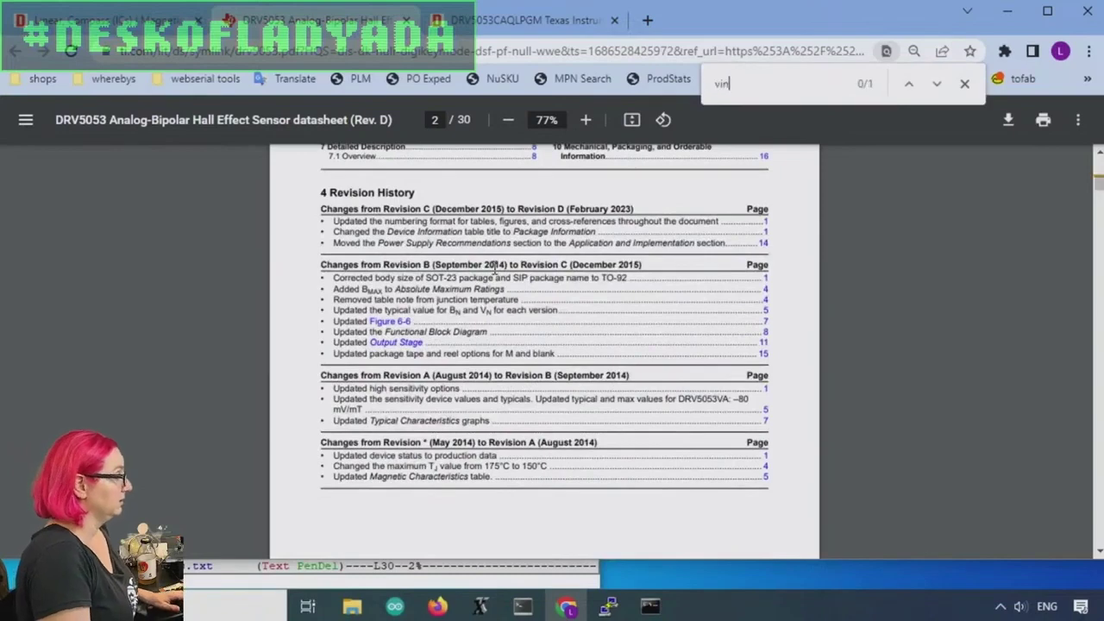
scroll(494, 273, up, 3)
key(BackSpace)
key(BackSpace)
key(BackSpace)
text(vmin)
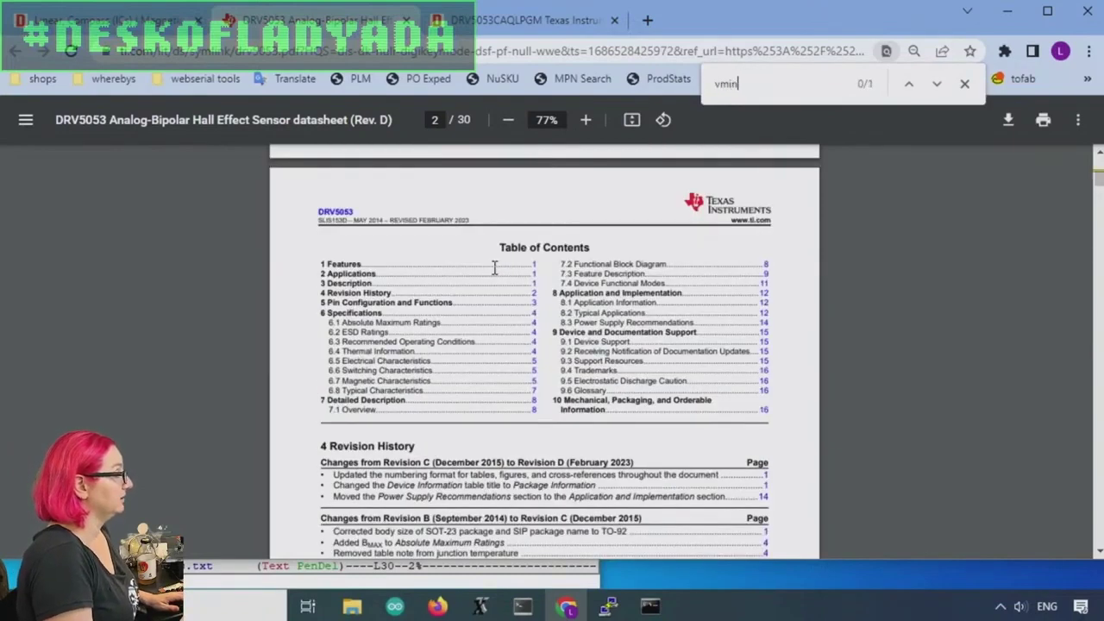
key(Return)
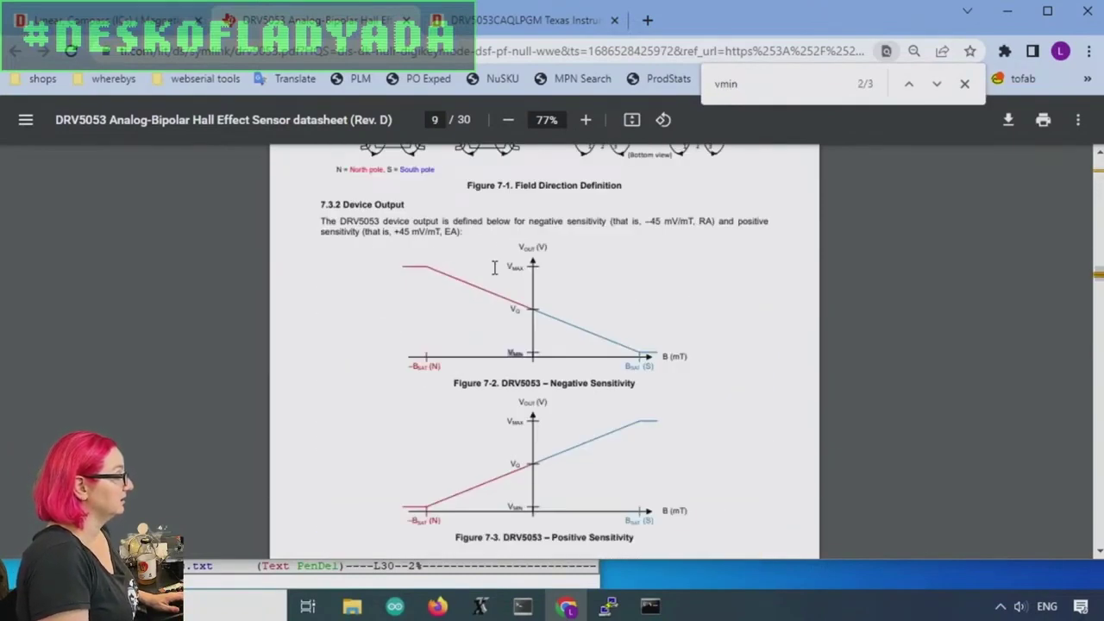
Examine the negative and positive sensitivity graphs and the following pages, and cycle through the "vmin" matches.
scroll(664, 502, down, 1)
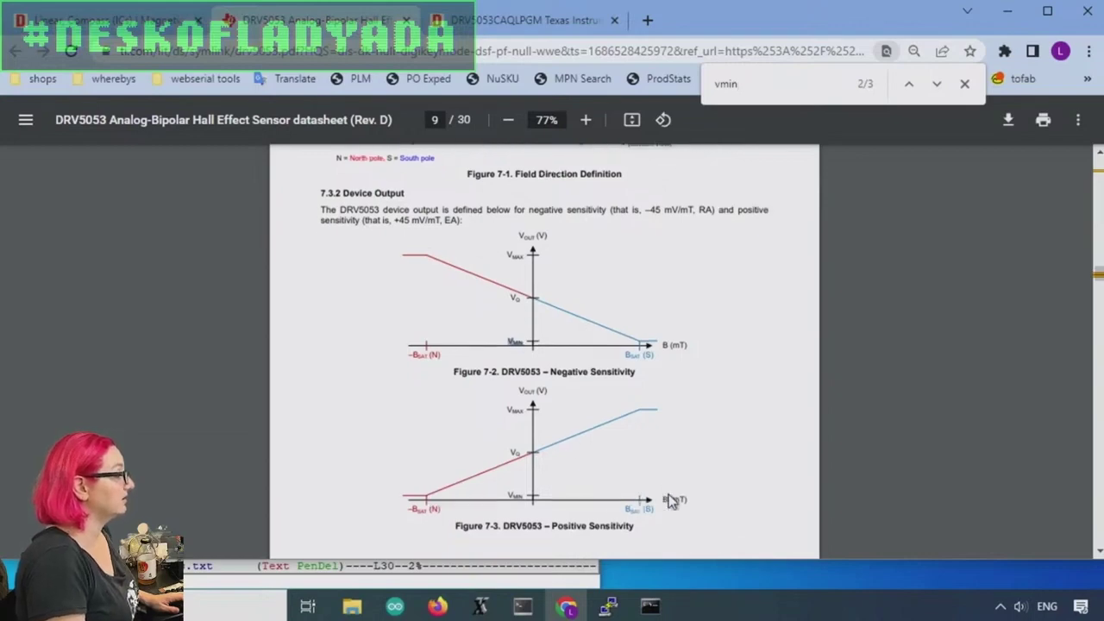
scroll(669, 487, up, 1)
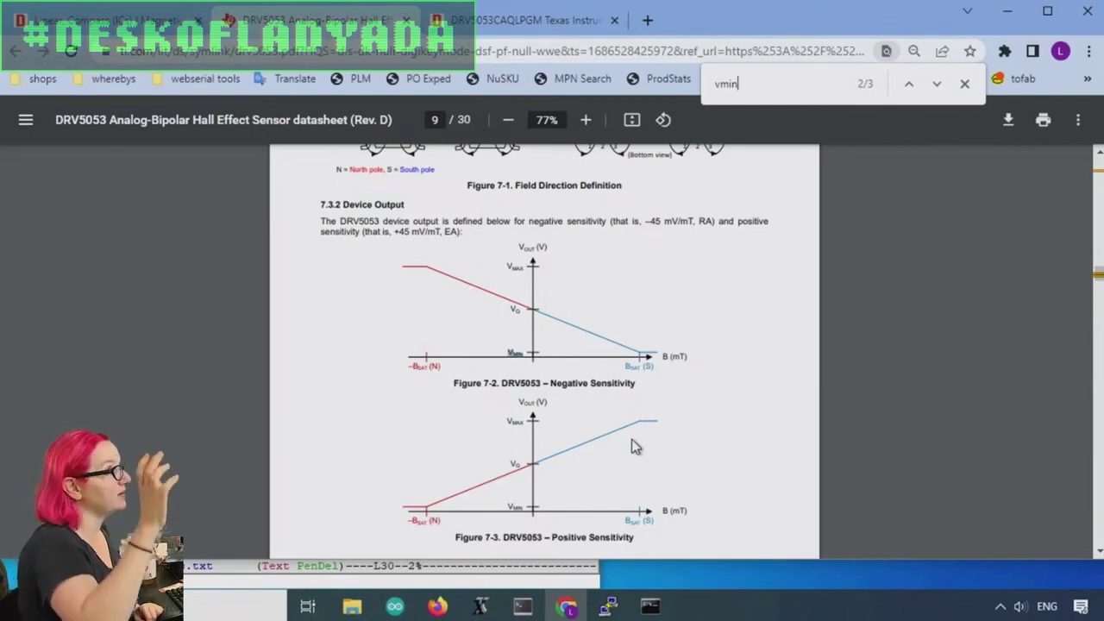
scroll(690, 453, down, 6)
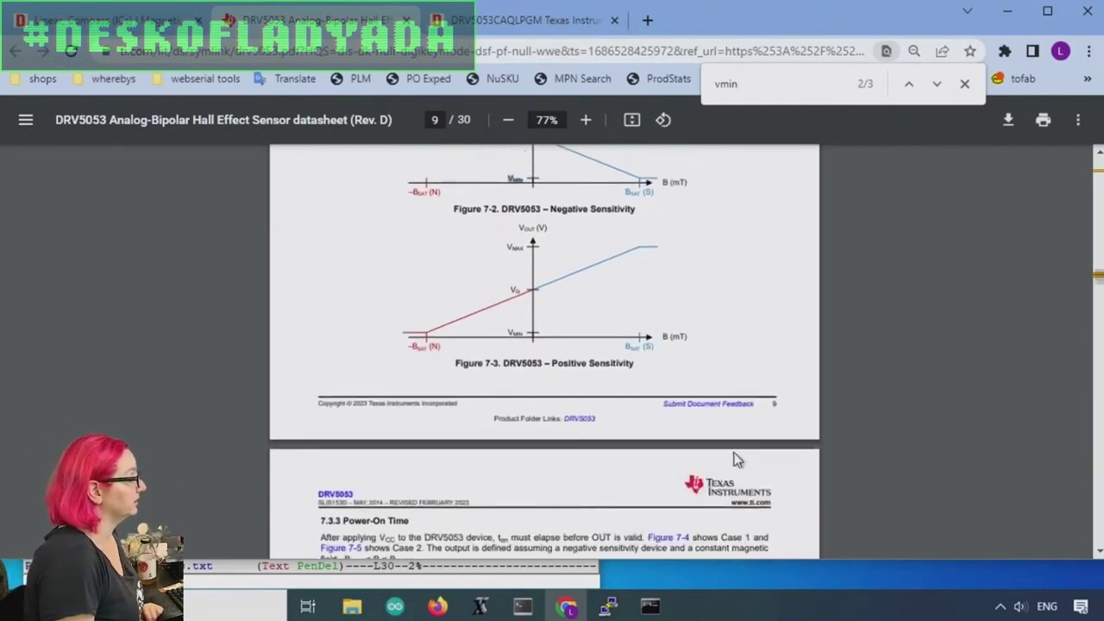
scroll(733, 459, down, 5)
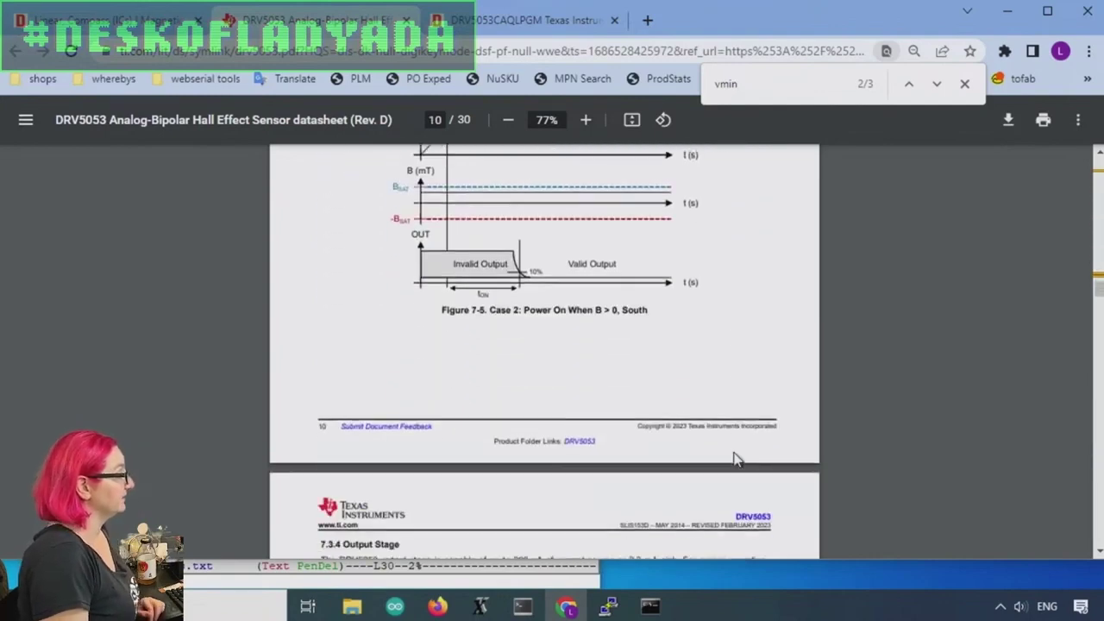
key(Return)
key(Return)
key(Return)
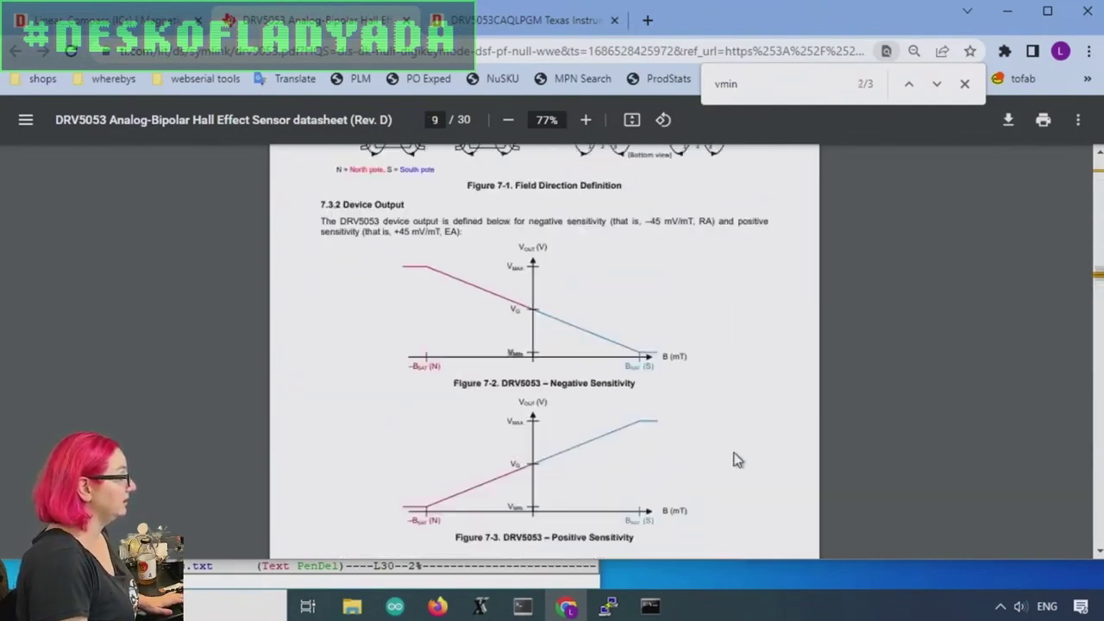
Return to the datasheet's first page and highlight the output voltage limits of 0.2 V and 1.8 V and the zero-field "OUT = 1 V" value.
key(Return)
key(Return)
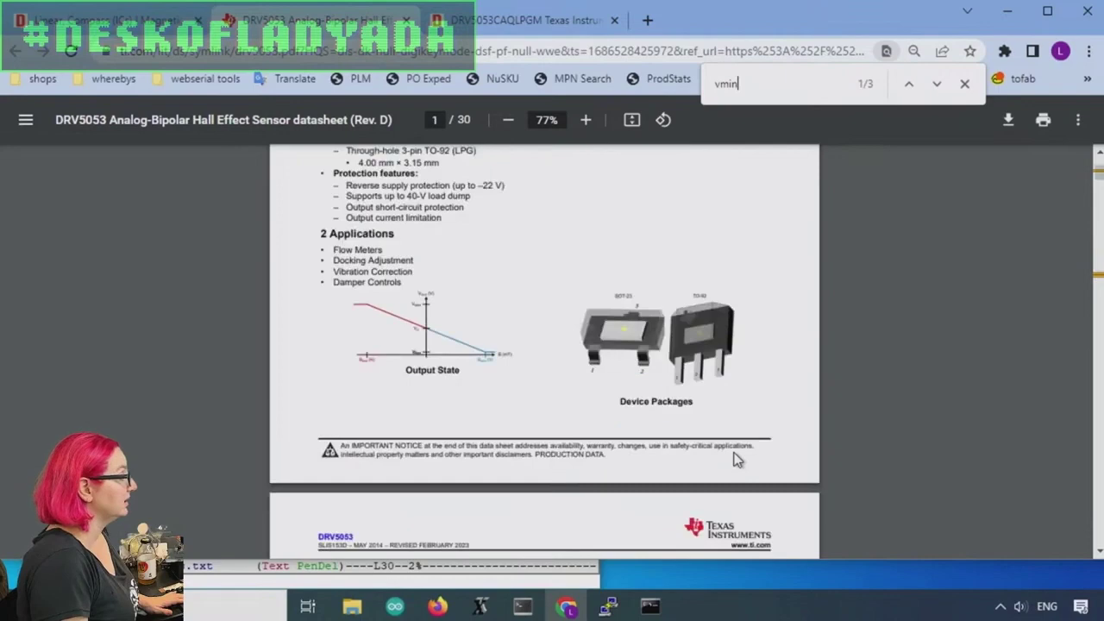
scroll(801, 254, up, 4)
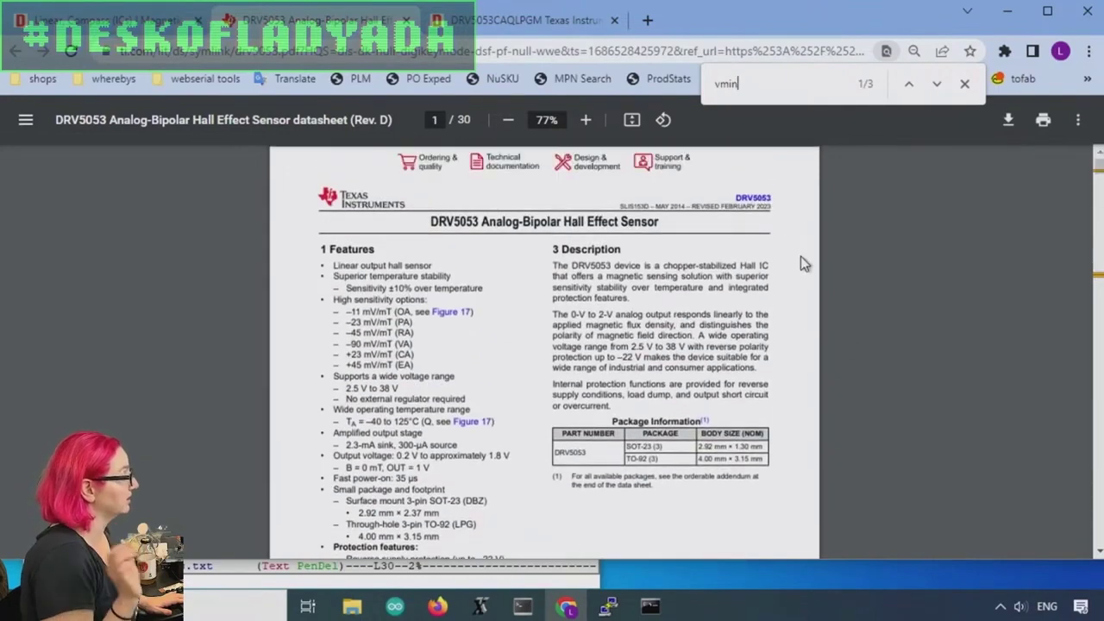
scroll(388, 457, up, 3)
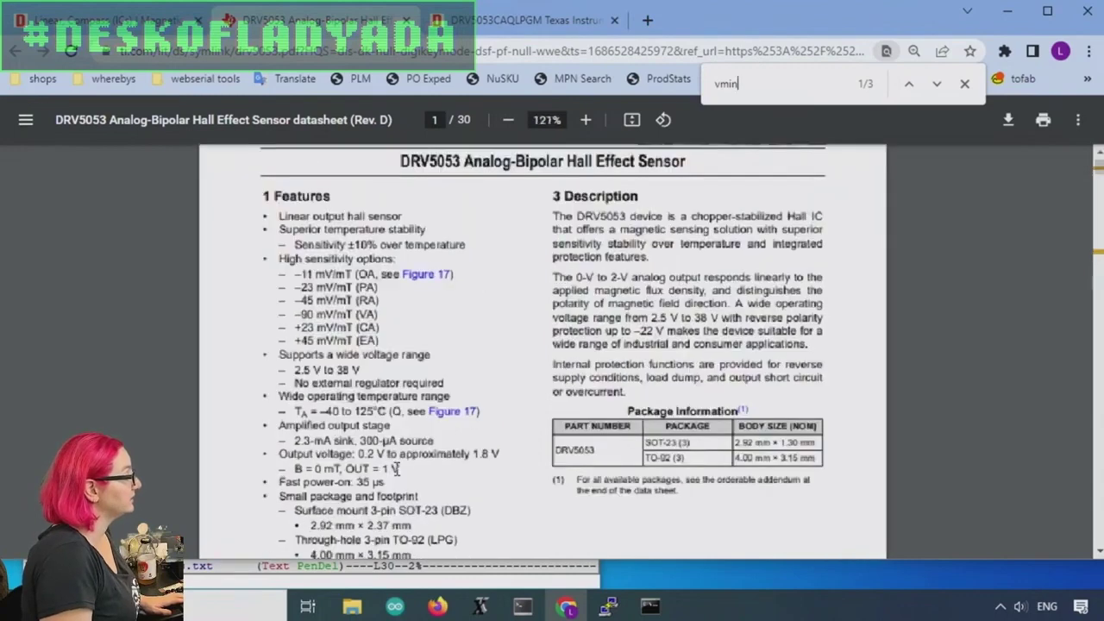
drag(263, 450, 299, 449)
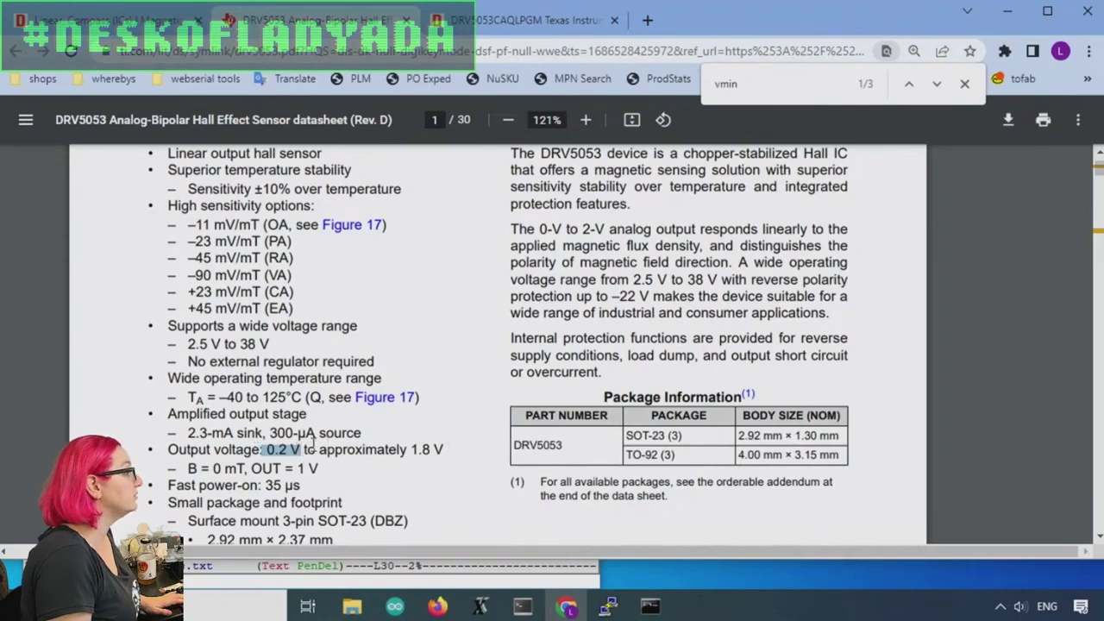
drag(401, 450, 450, 450)
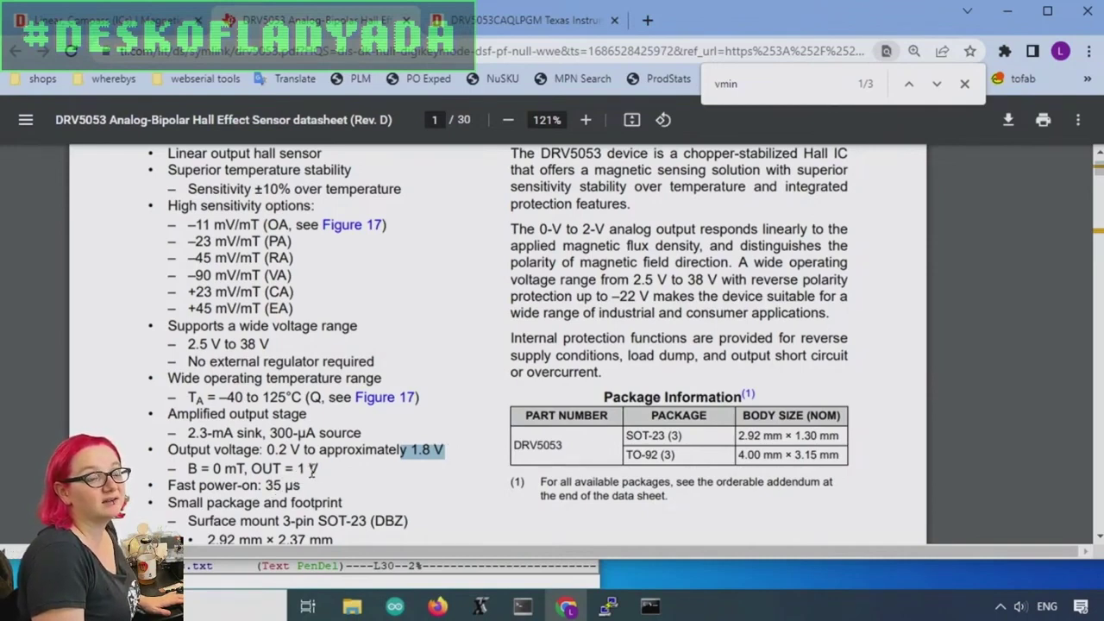
drag(321, 467, 256, 471)
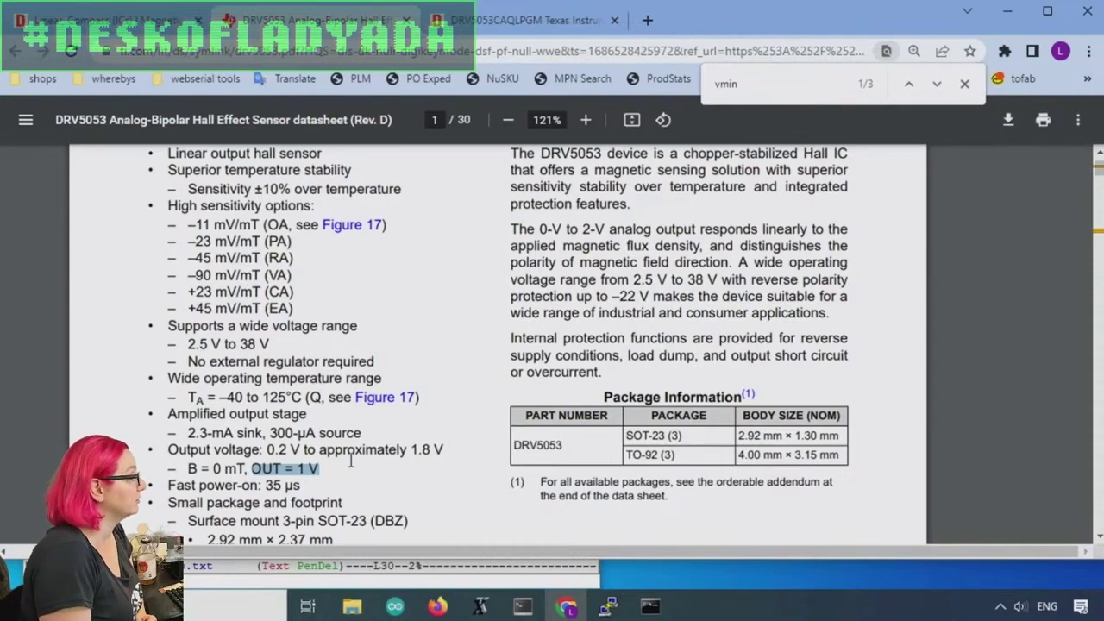
Highlight the list of high sensitivity options in the datasheet's Features section, then clear the selection.
scroll(350, 461, up, 3)
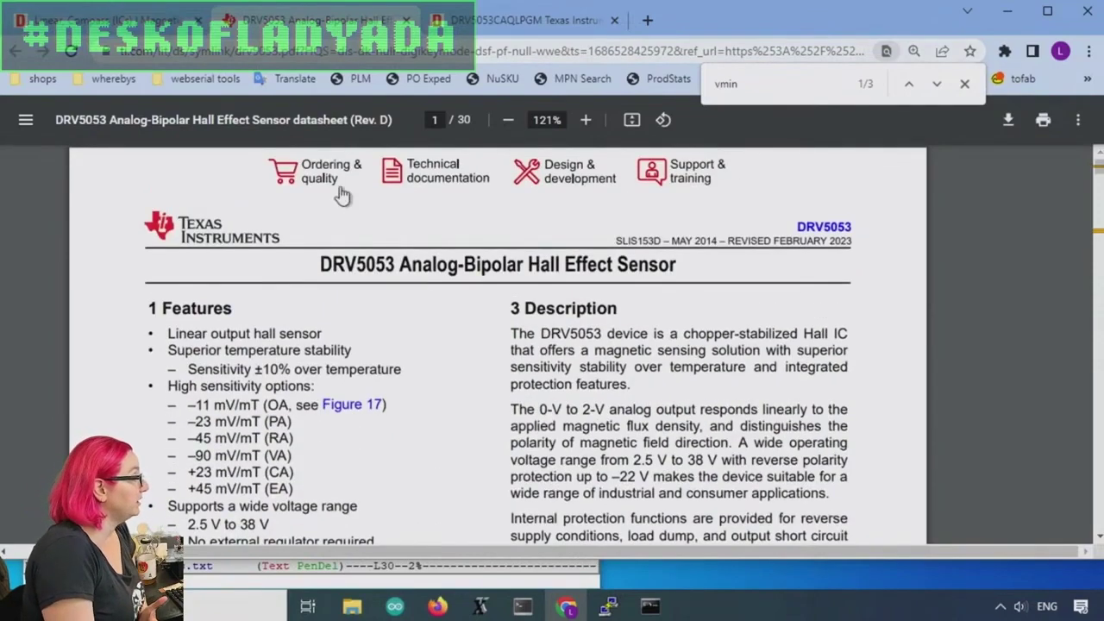
scroll(458, 291, down, 1)
drag(186, 300, 308, 401)
click(307, 400)
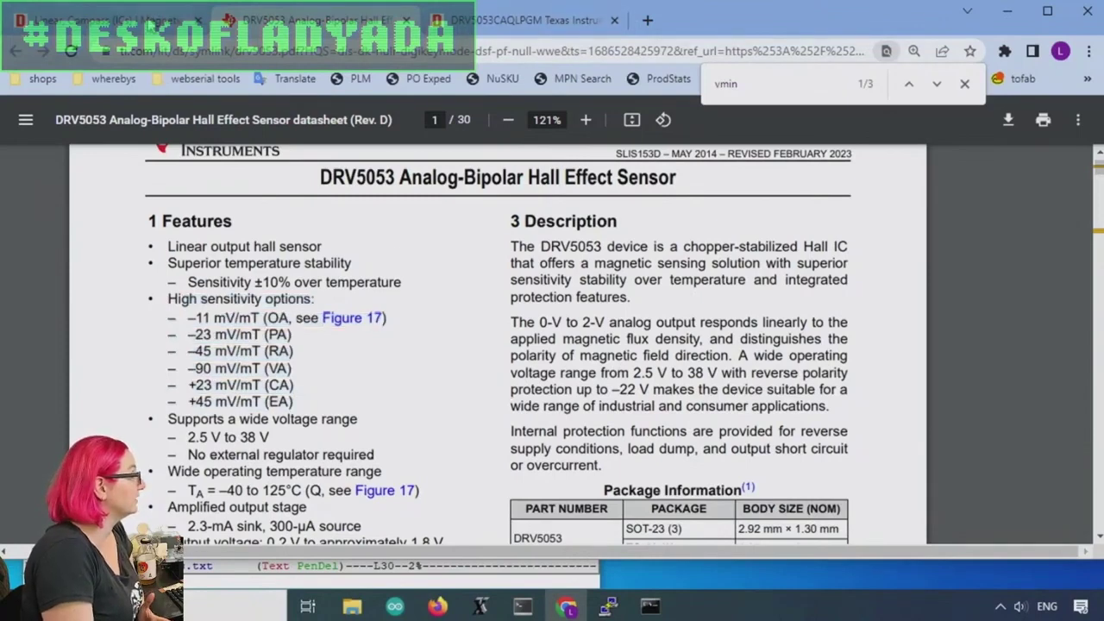
Go back to the DigiKey results and open the DRV5053CAQLPGM product page to view its stock and cut tape pricing.
key(ctrl+shift+Tab)
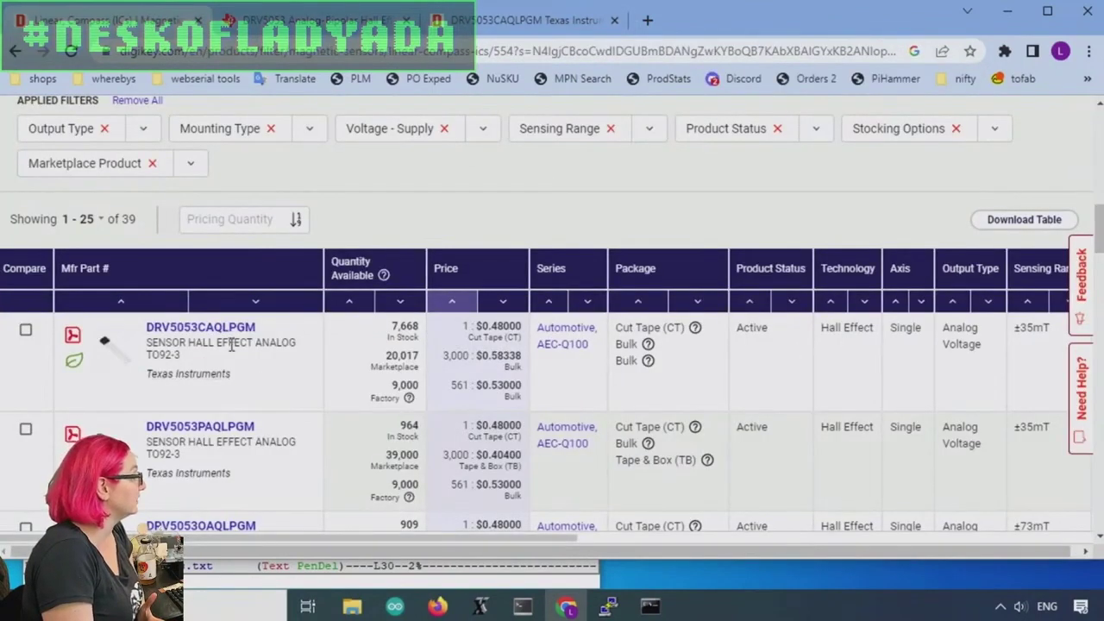
click(228, 344)
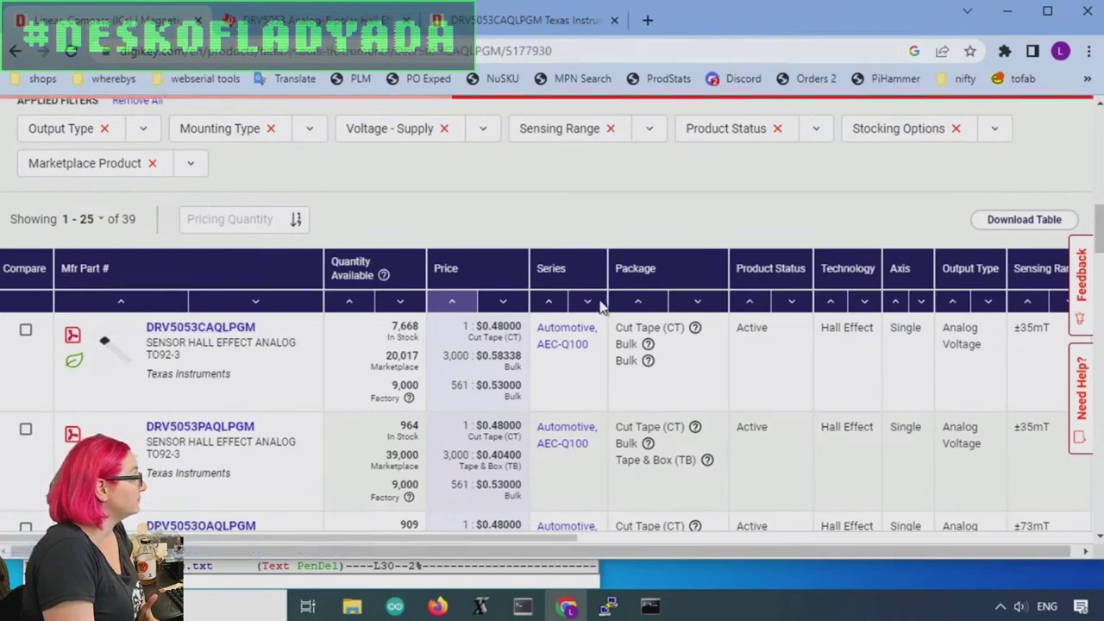
scroll(949, 343, down, 2)
scroll(950, 343, up, 2)
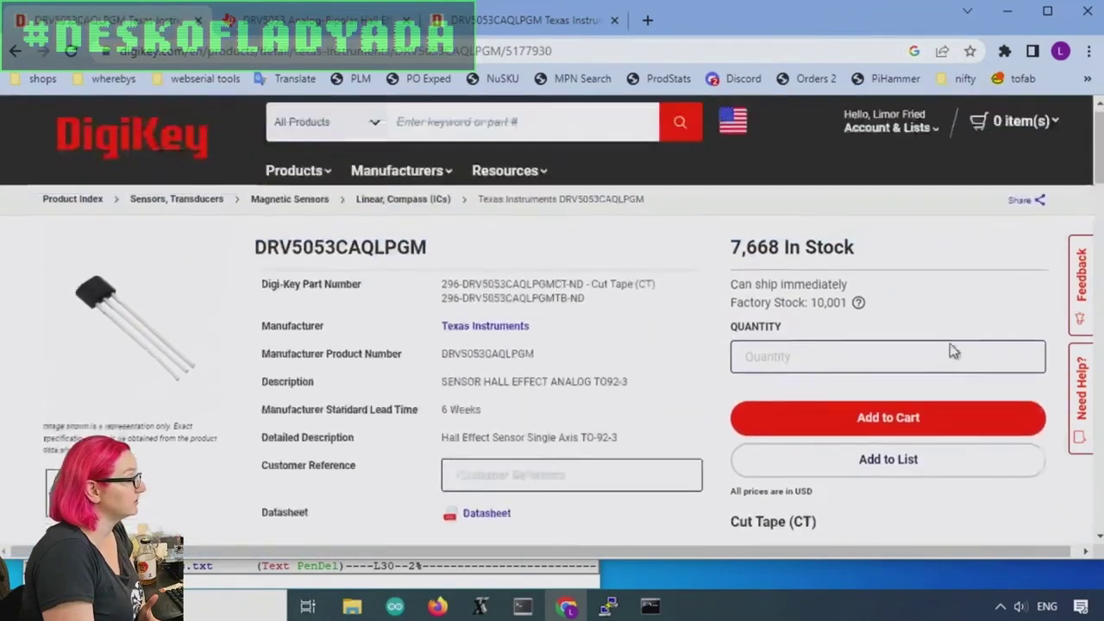
scroll(951, 340, down, 1)
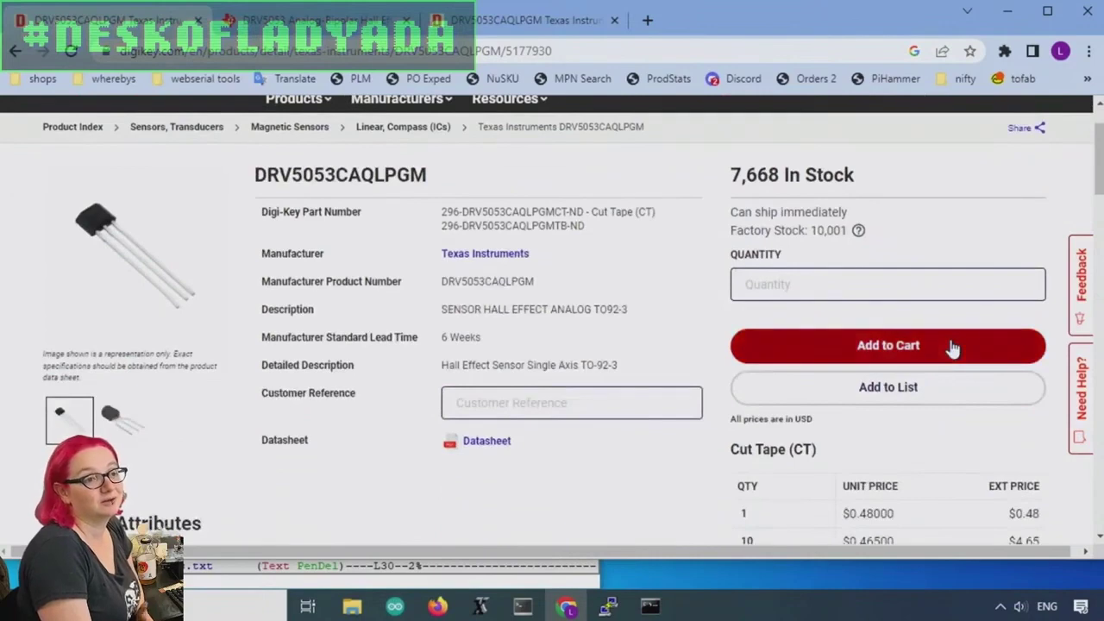